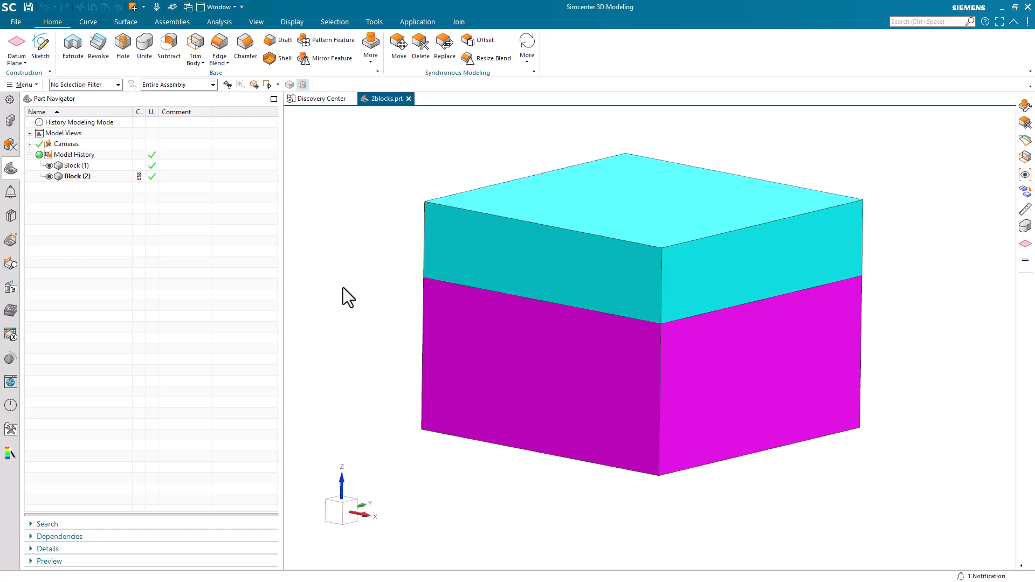
Step: Move the upper block 0.1 in up along ZC, leaving a small gap above the lower block
click(27, 84)
click(47, 108)
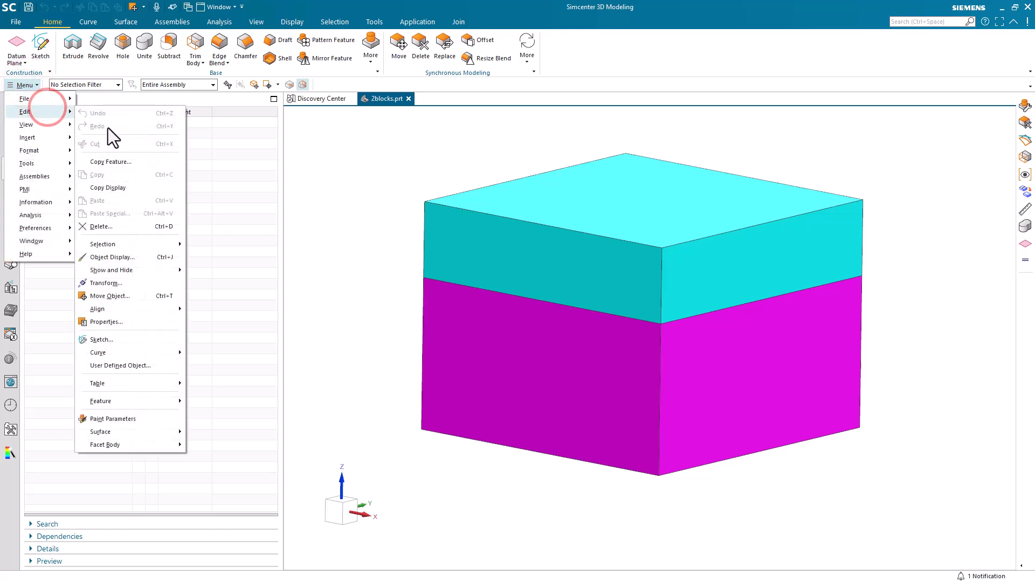
click(133, 300)
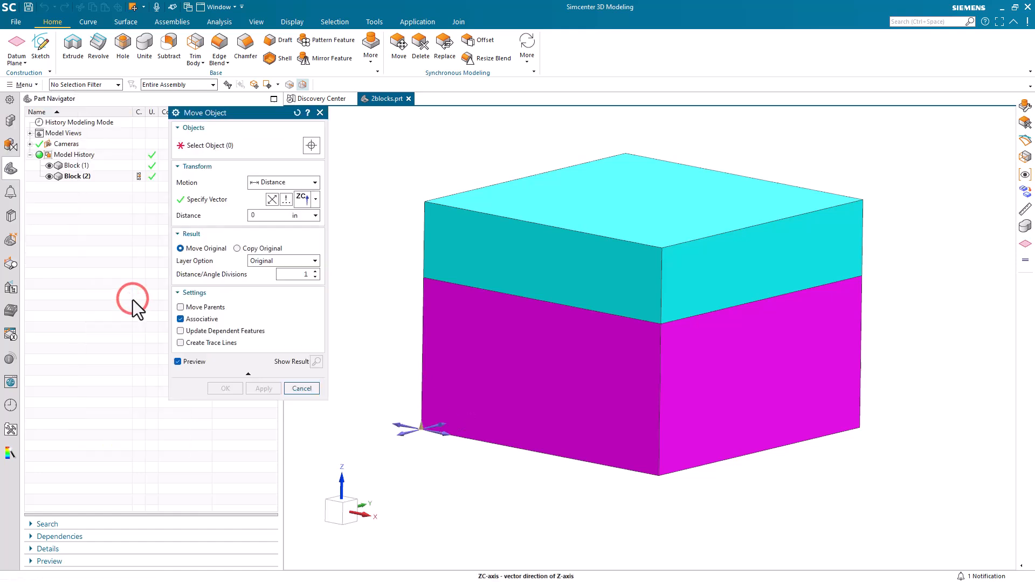
click(524, 251)
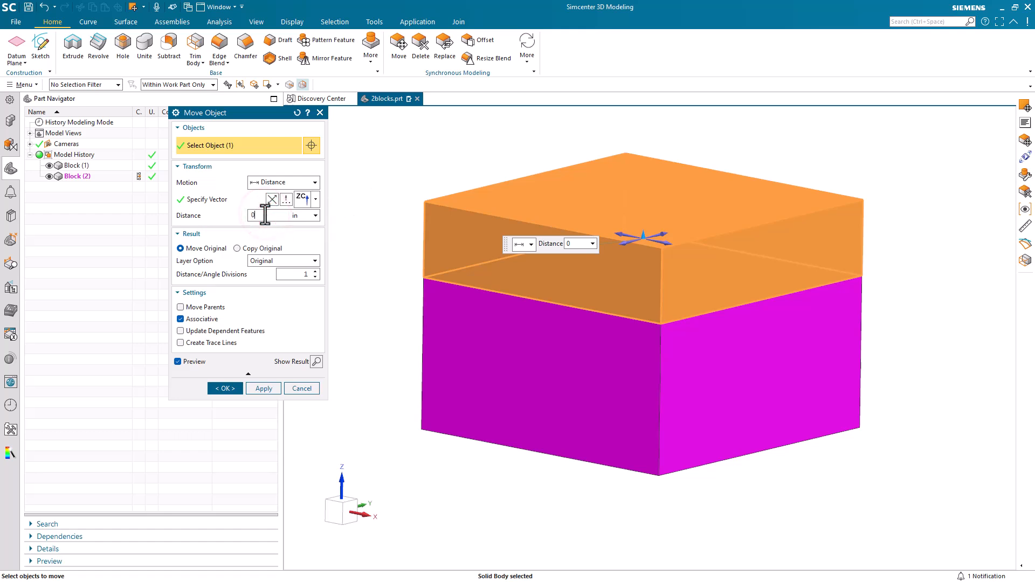
key(Tab)
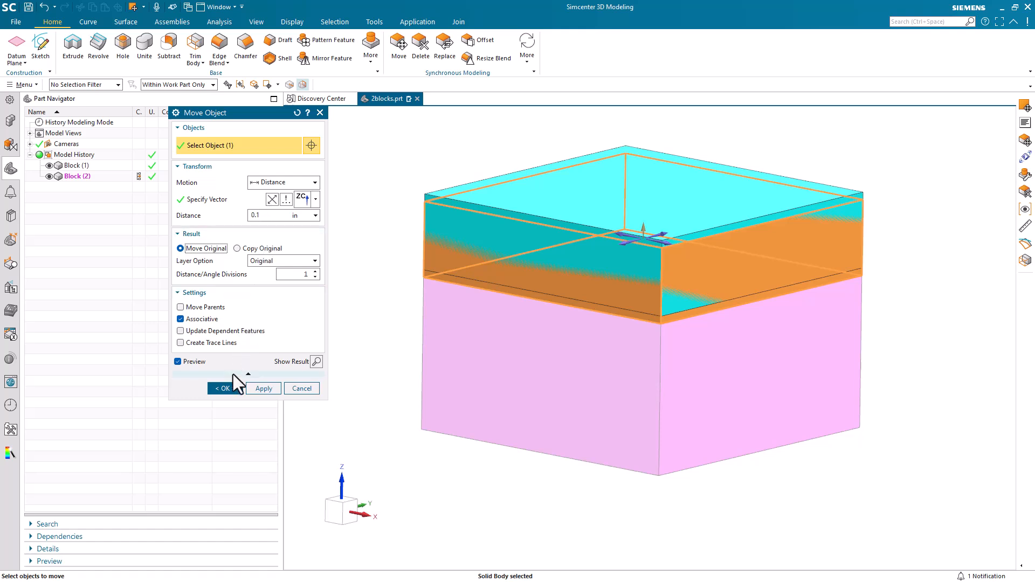
click(231, 390)
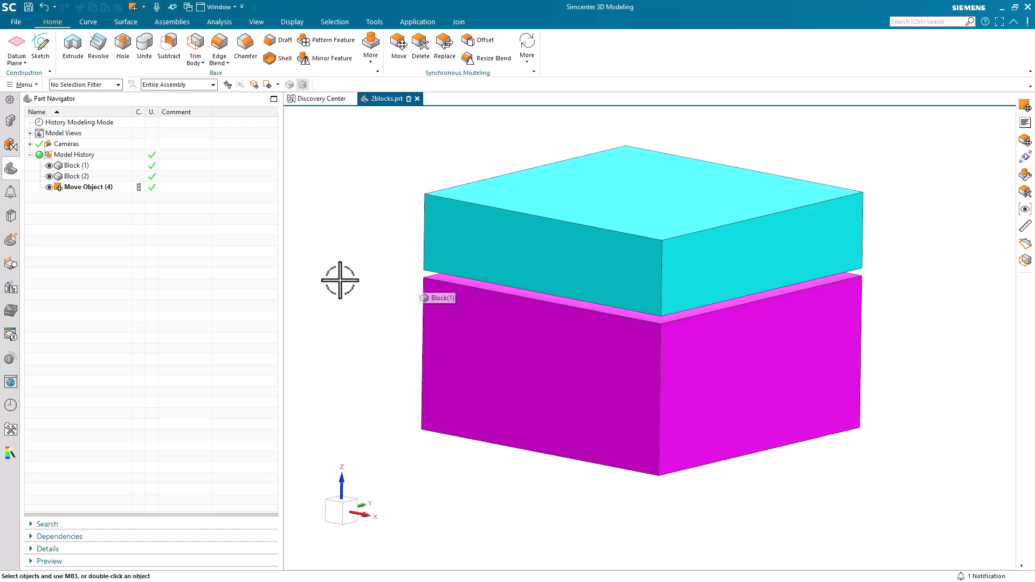
Step: In Pre/Post, create the 2blocks FEM and simulation files with default Simcenter Nastran Structural settings
click(409, 22)
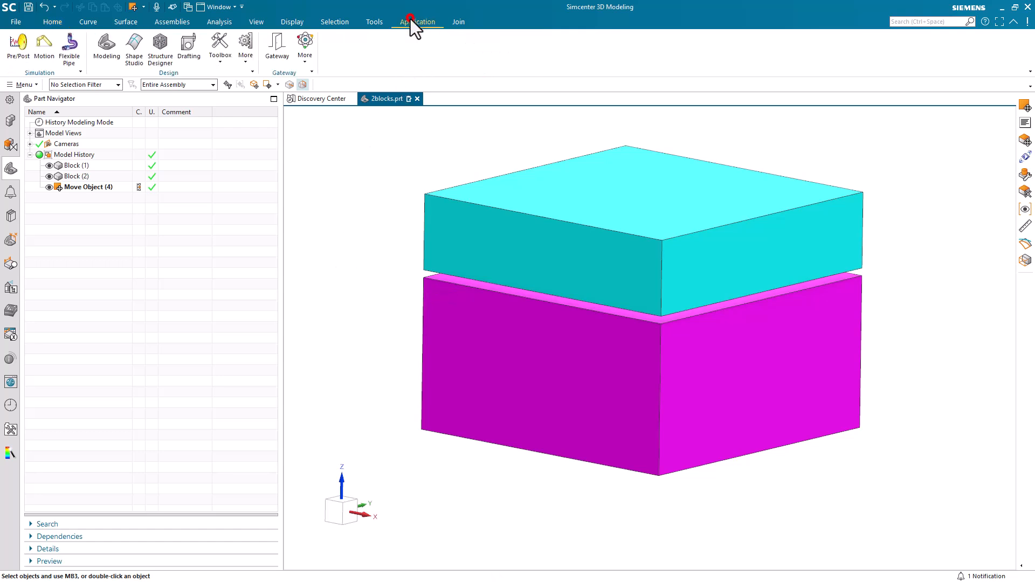
click(16, 38)
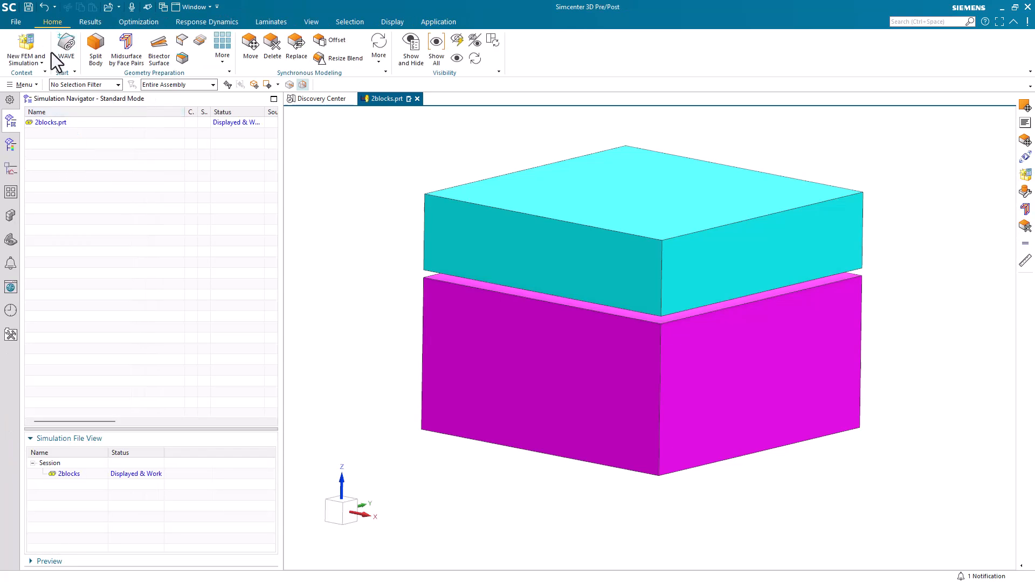
click(34, 43)
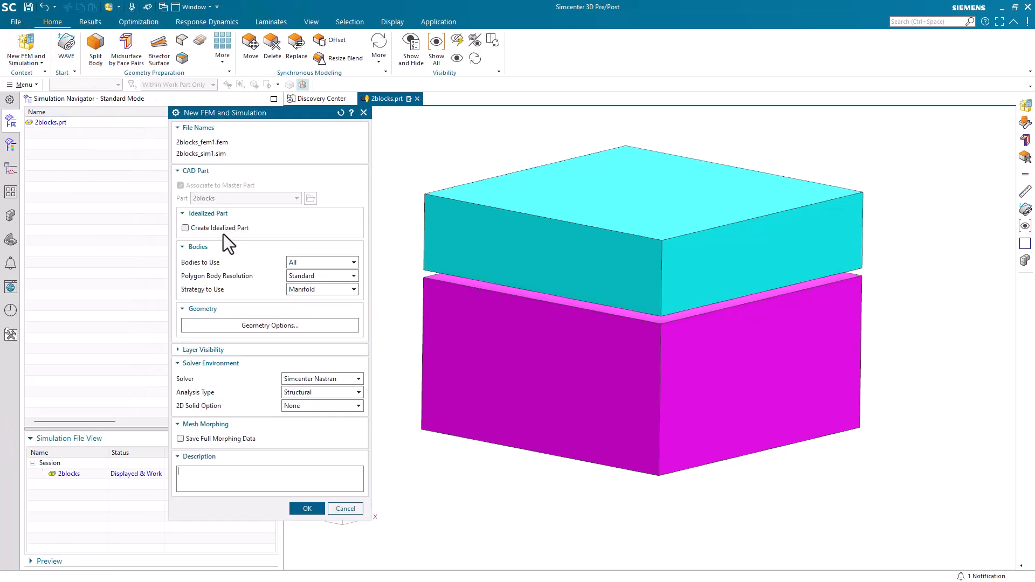
click(306, 509)
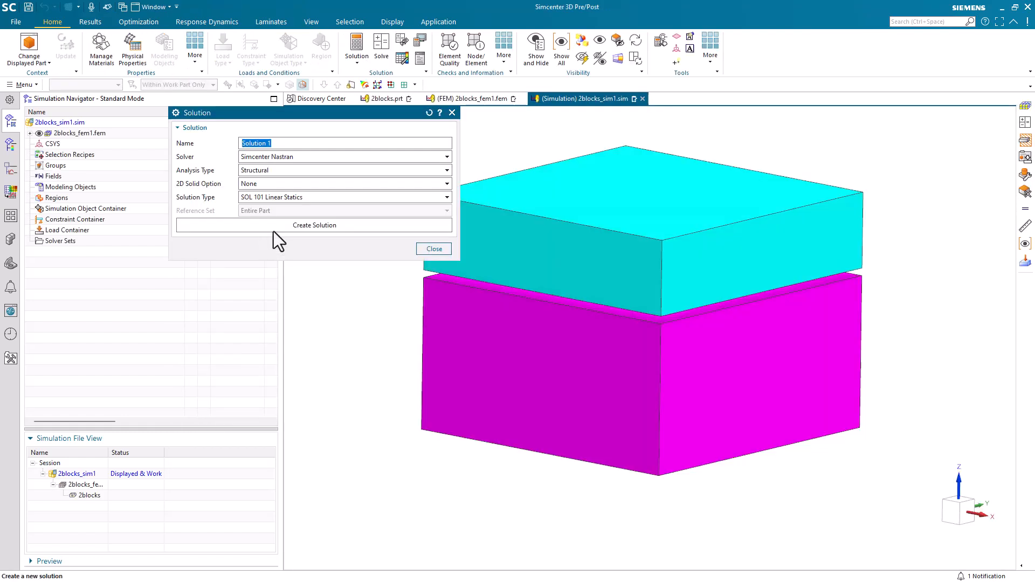
Step: Create a solution named 401 of type SOL 401 Multi-Step Nonlinear
text(401)
click(257, 197)
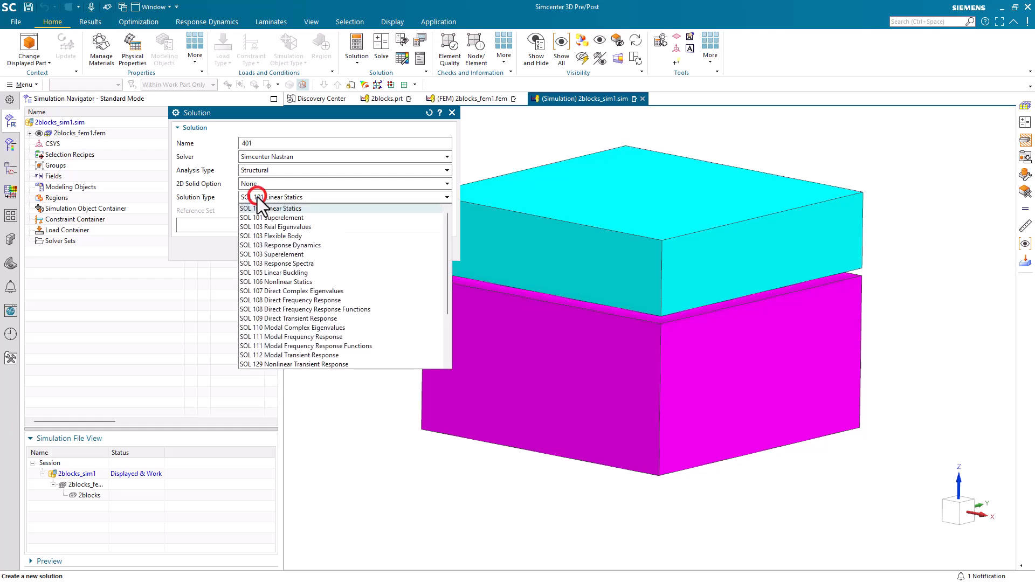
scroll(277, 296, down, 1)
scroll(277, 300, down, 1)
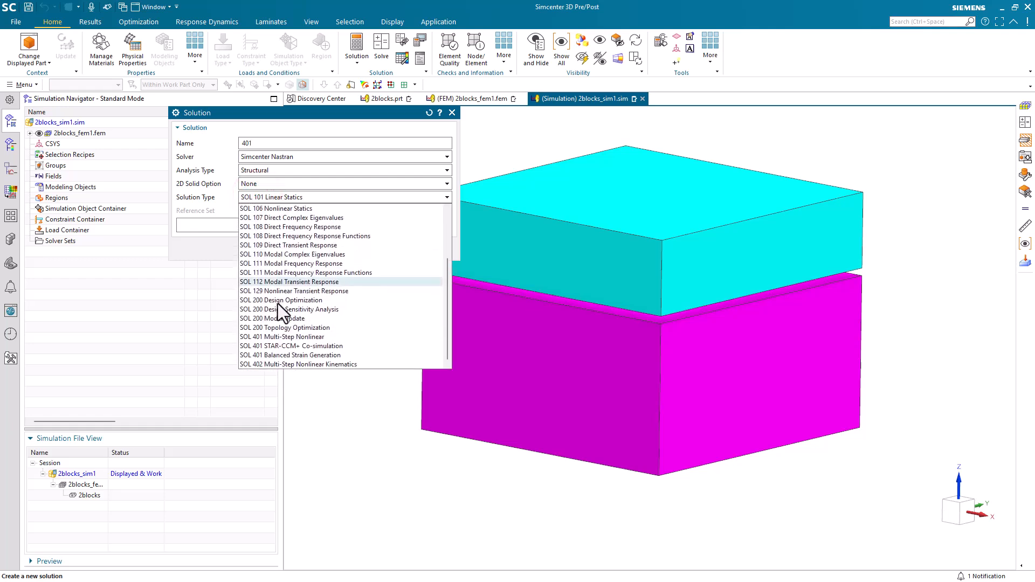
click(280, 335)
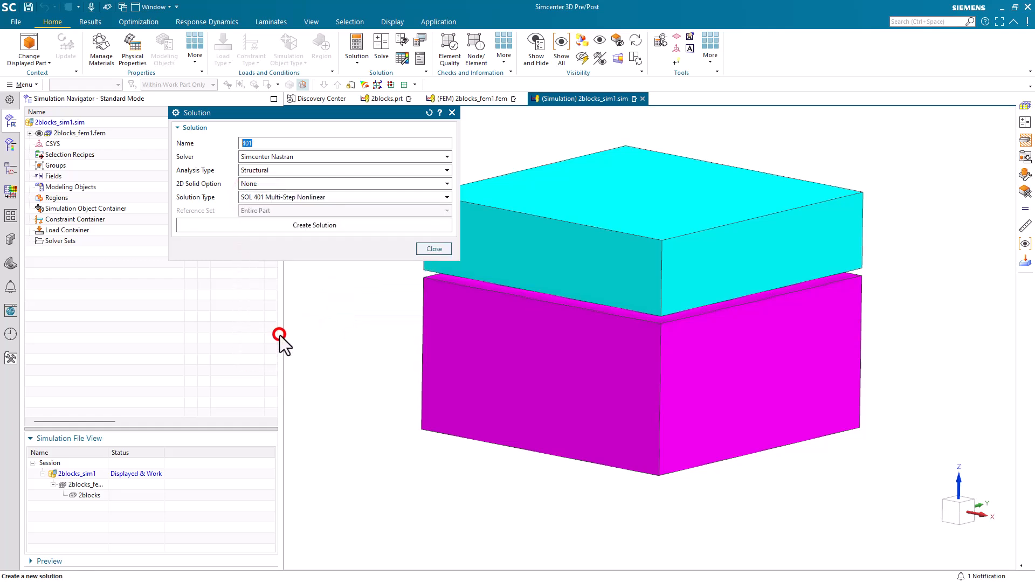
click(260, 225)
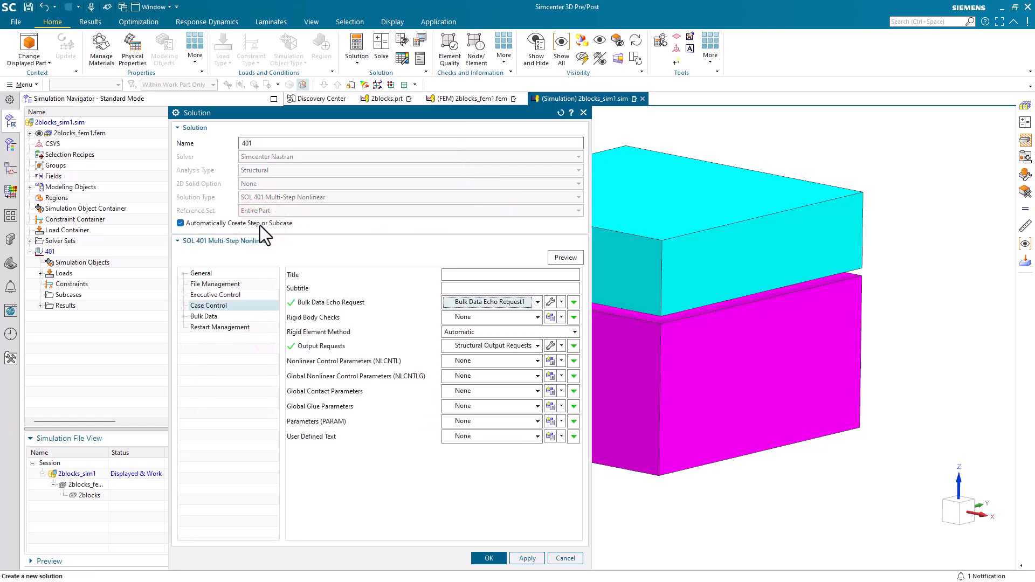
Step: Enable BCRESULTS contact output and LGDISP large displacements for the solution
click(550, 346)
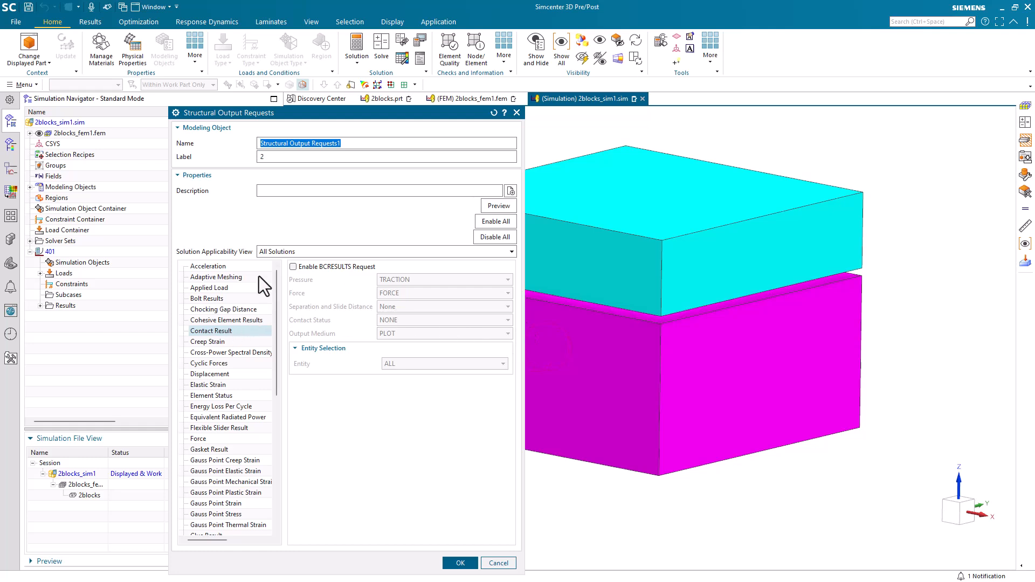
click(293, 267)
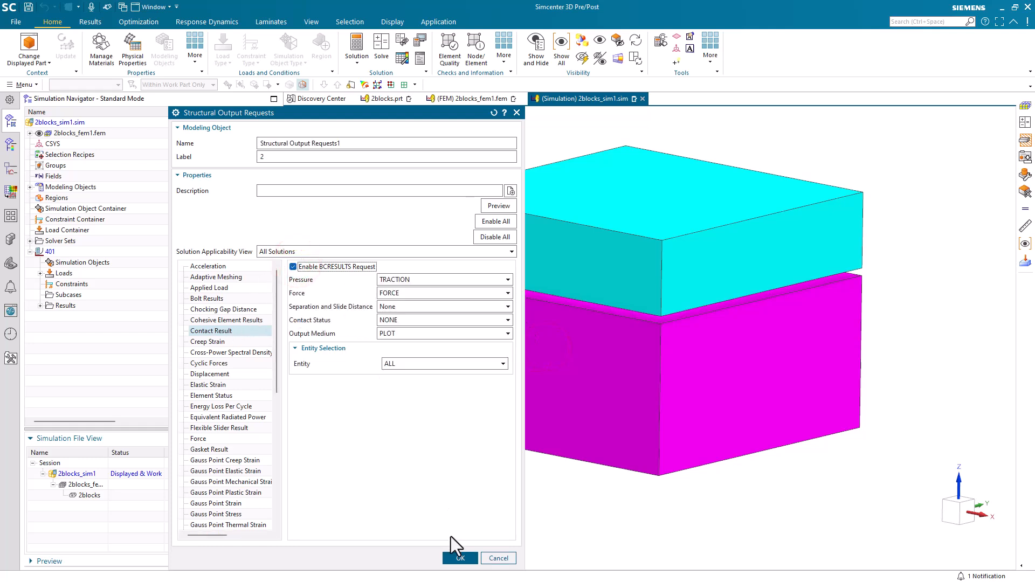
click(457, 558)
click(229, 306)
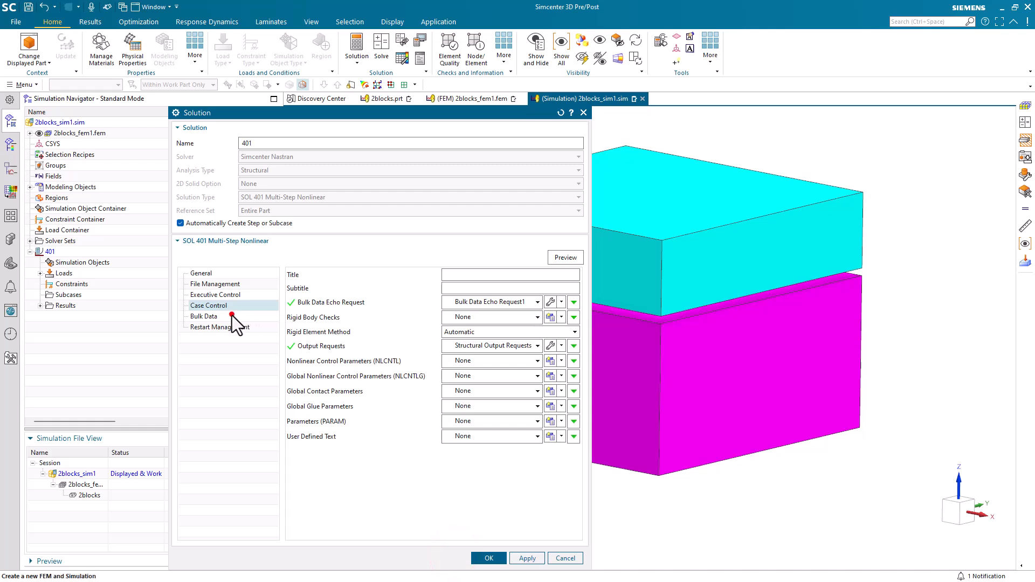
click(301, 343)
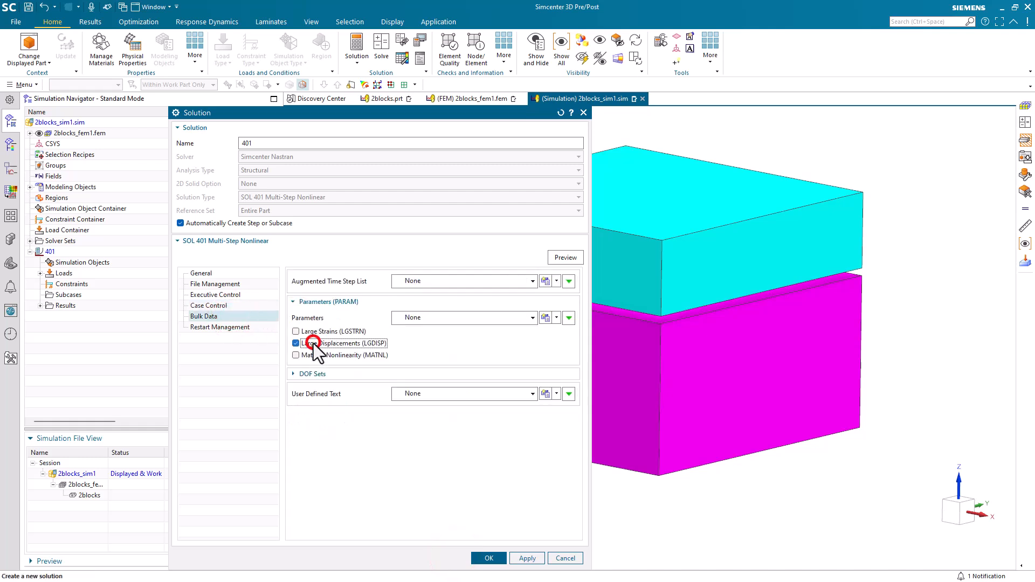
click(482, 559)
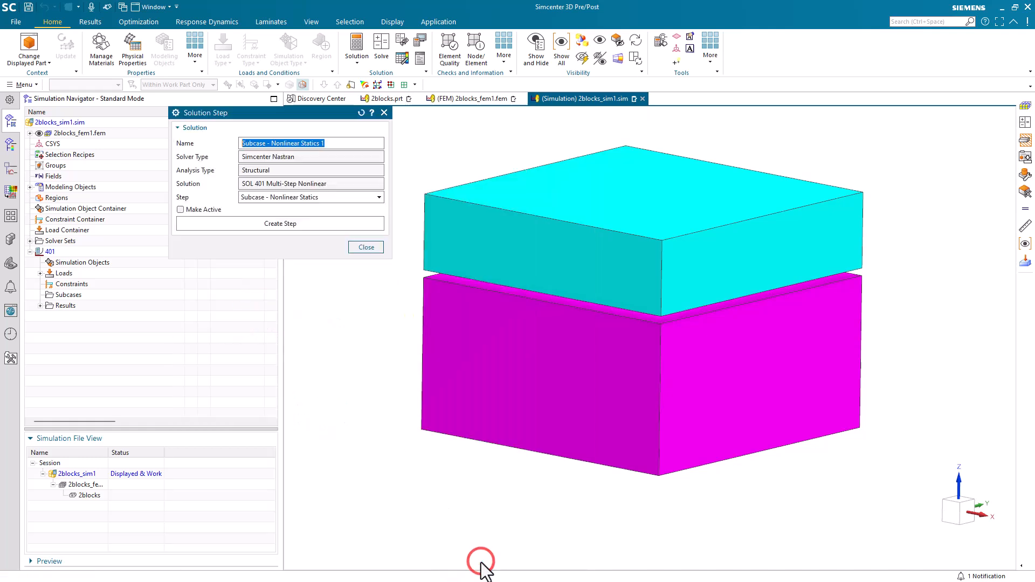
Step: Add one nonlinear statics step to solution 401
click(321, 196)
click(322, 196)
click(306, 226)
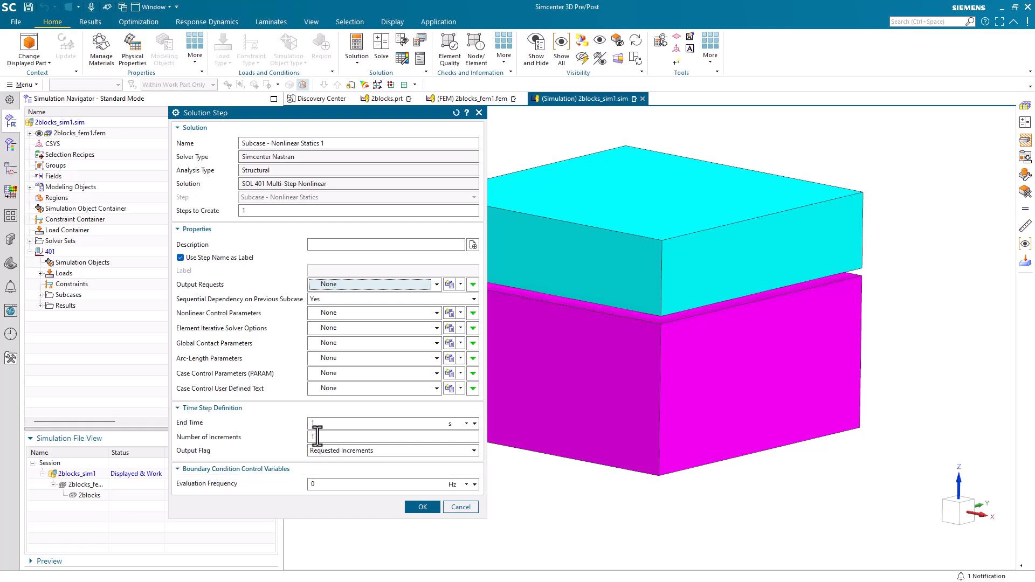
click(423, 507)
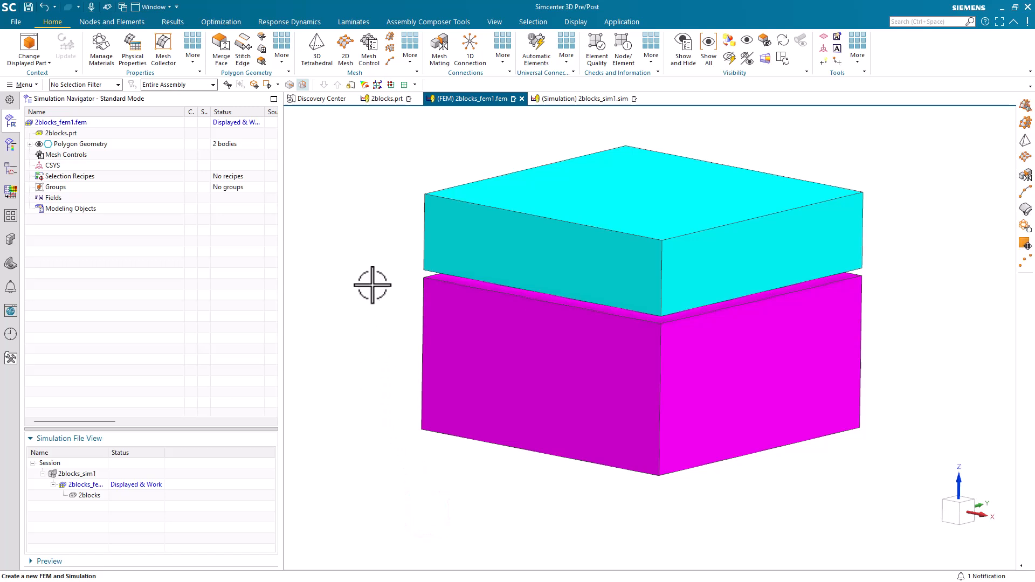
Step: Mesh both blocks with a CHEXA(8) swept hex mesh, then return to 2blocks_sim1.sim
click(391, 37)
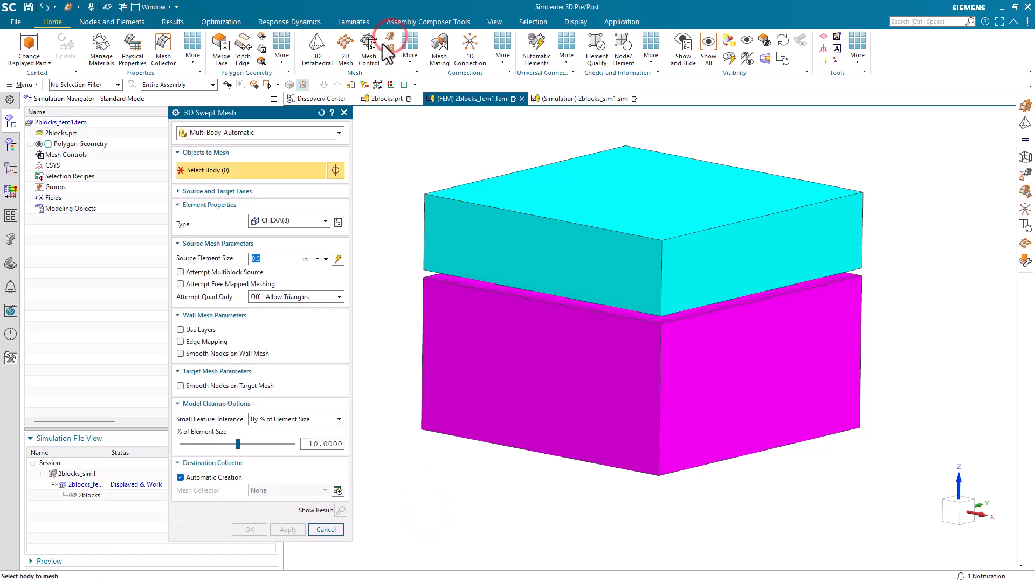
click(499, 240)
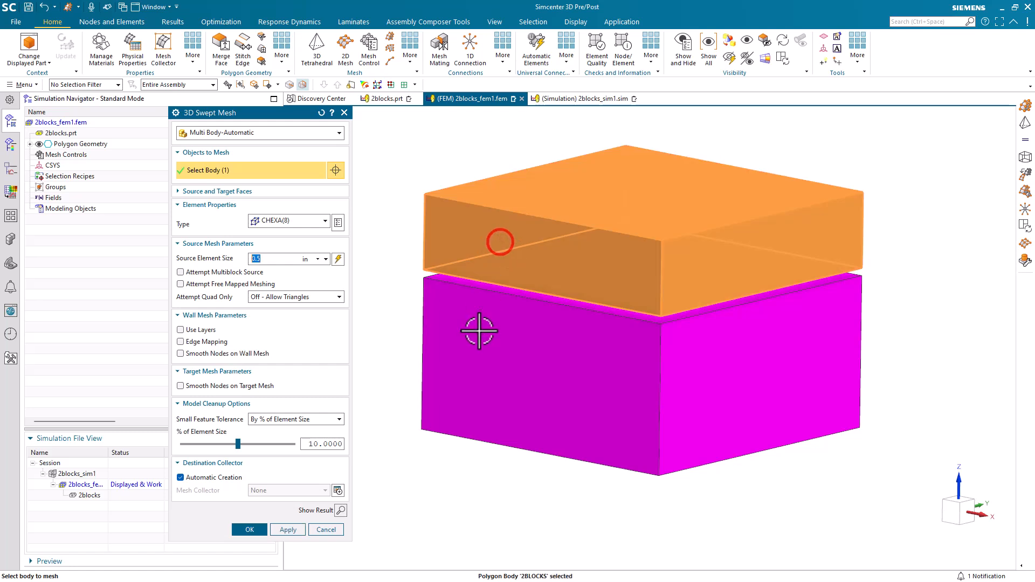
click(479, 337)
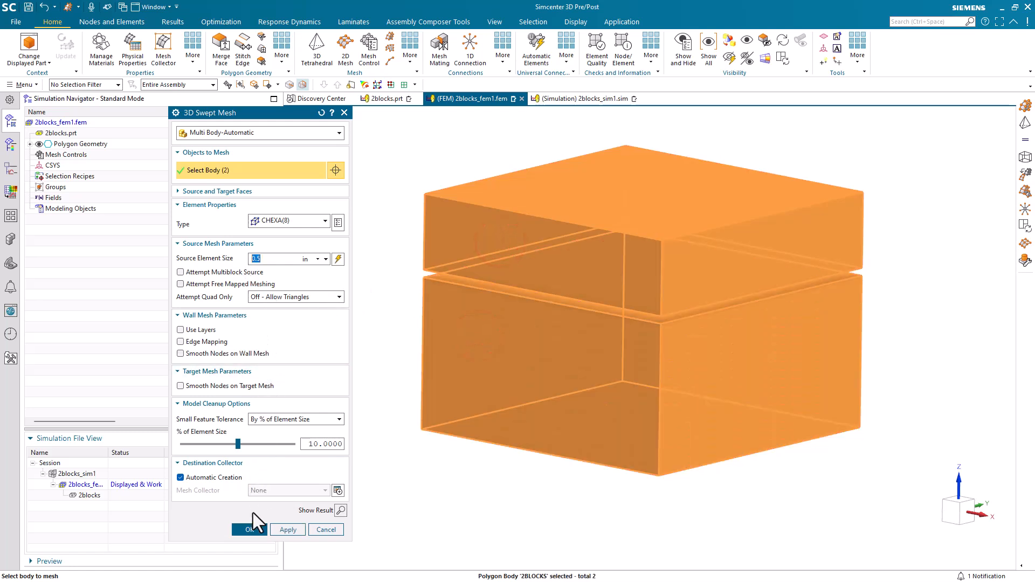
click(250, 530)
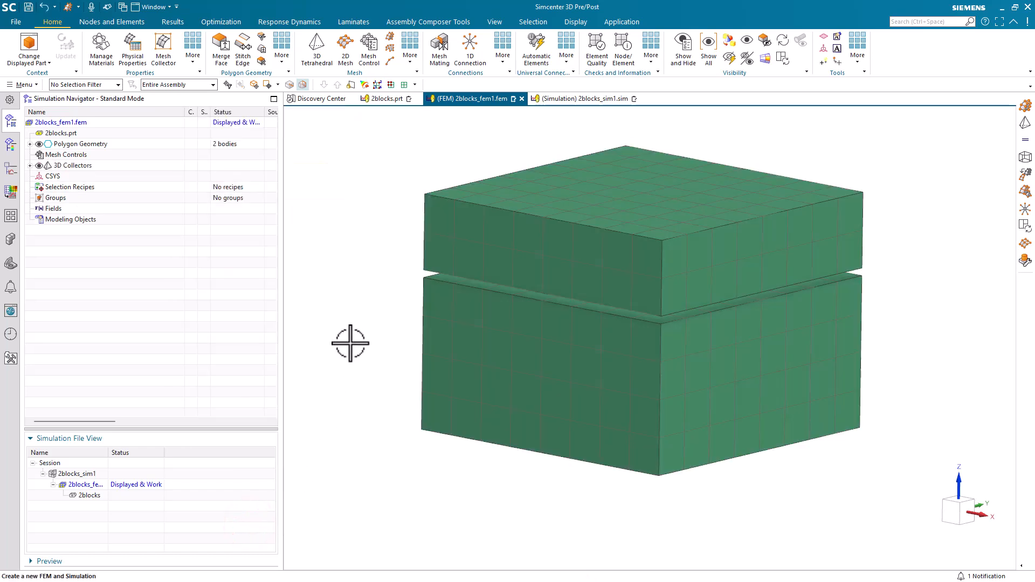
mouse_move(349, 347)
middle_down()
mouse_move(363, 327)
mouse_move(377, 332)
mouse_move(369, 348)
middle_up()
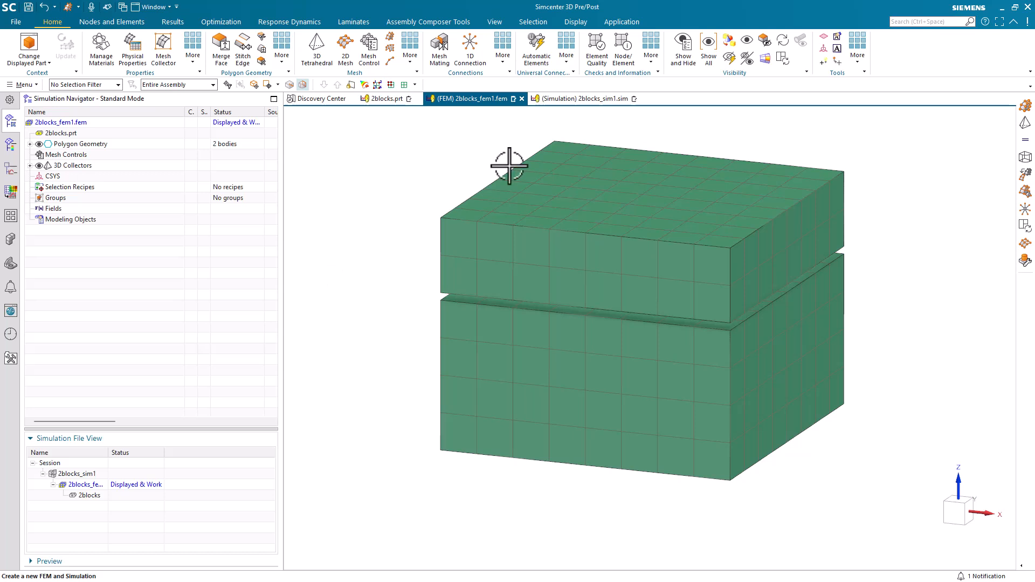
click(566, 102)
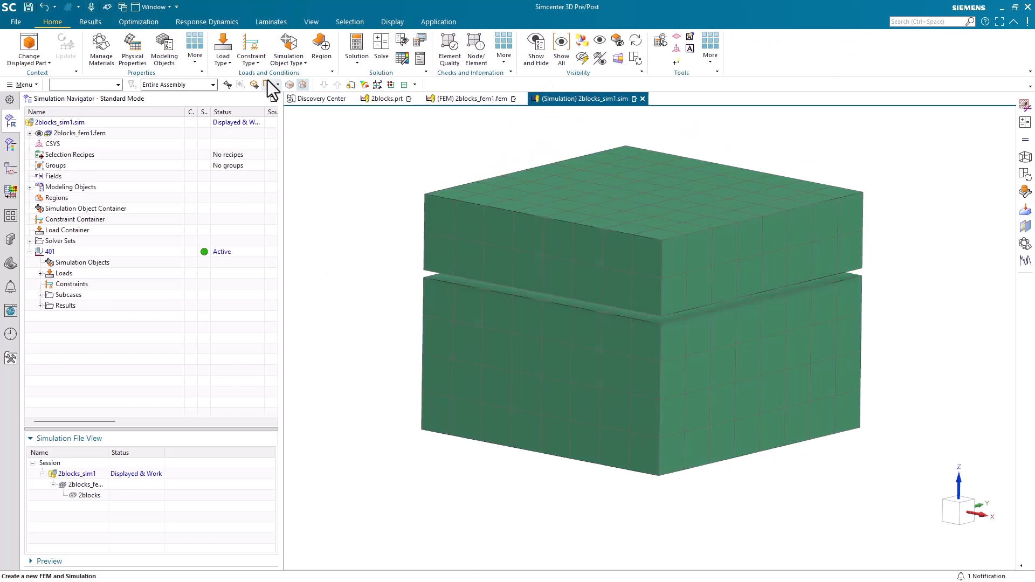
Step: Apply a fixed translation constraint to the lower block's bottom face
click(260, 51)
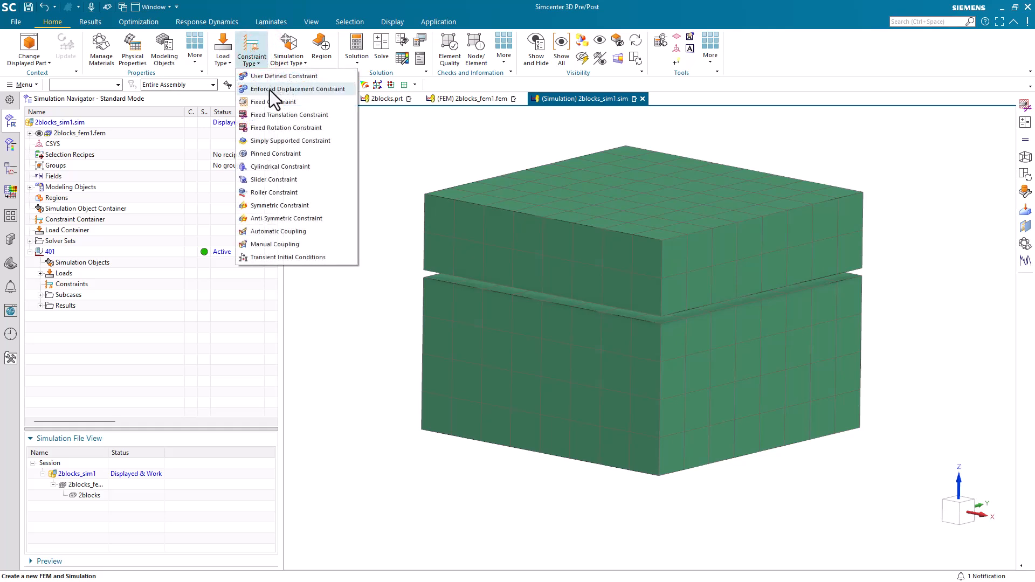
click(274, 113)
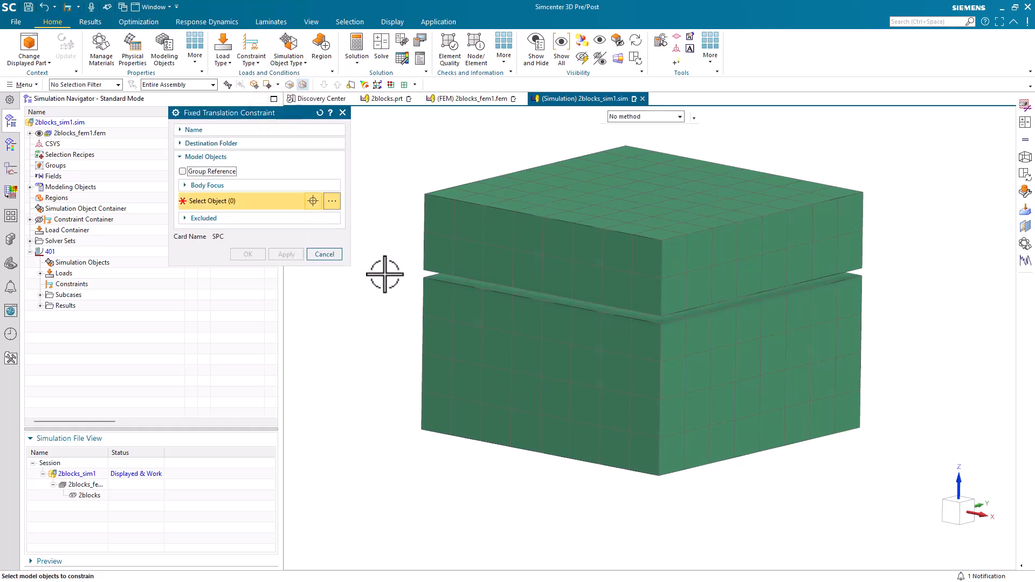
middle_drag(385, 274, 386, 249)
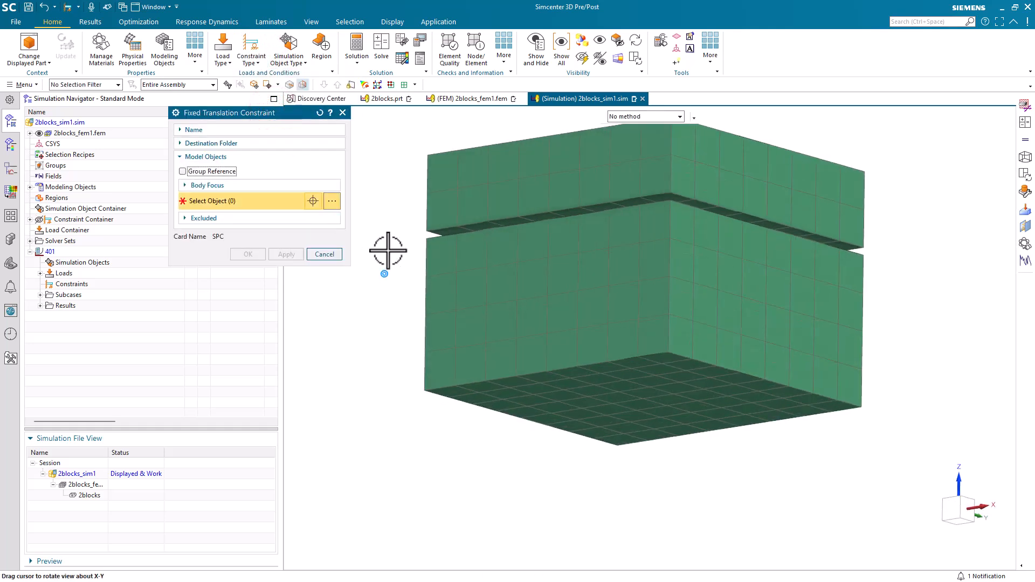
click(570, 410)
click(249, 269)
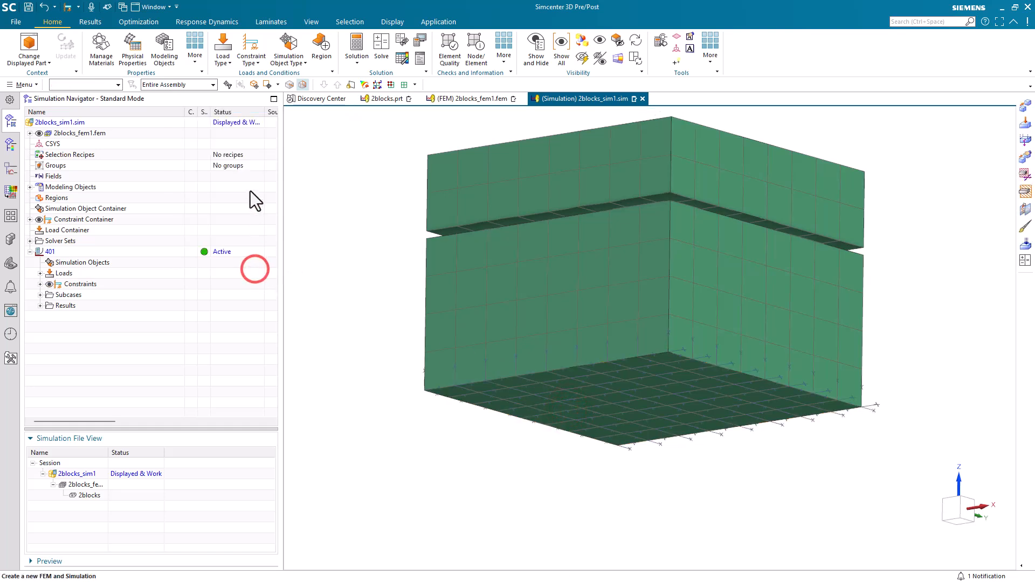
click(257, 61)
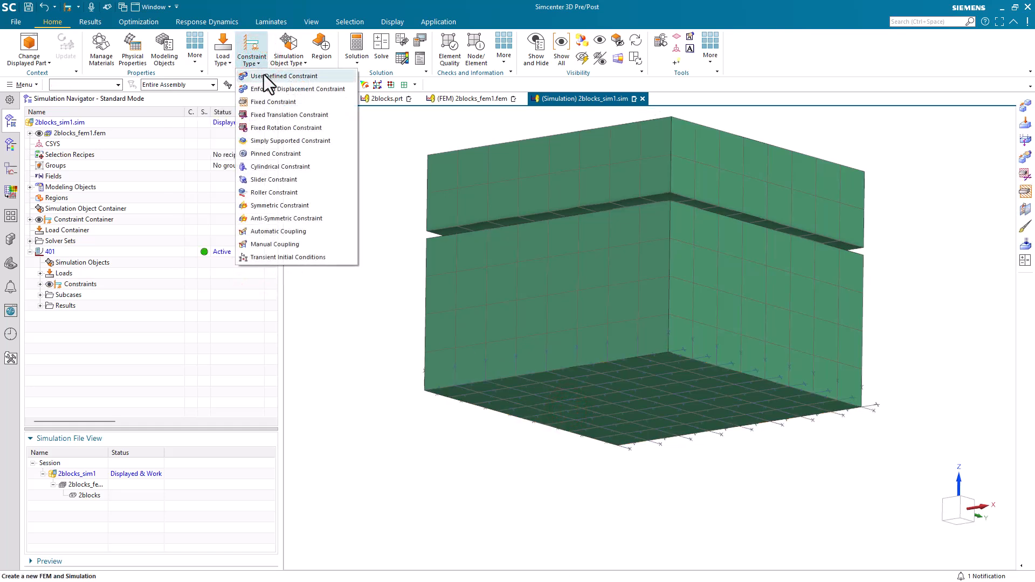
Step: Fix DOF2 on both blocks' front faces with a user-defined constraint
click(265, 79)
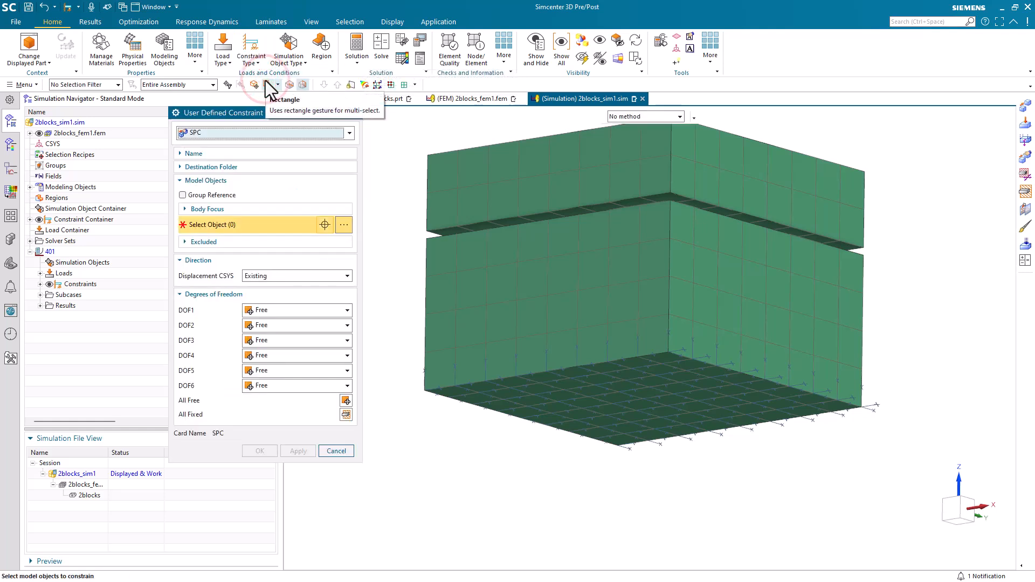
click(501, 183)
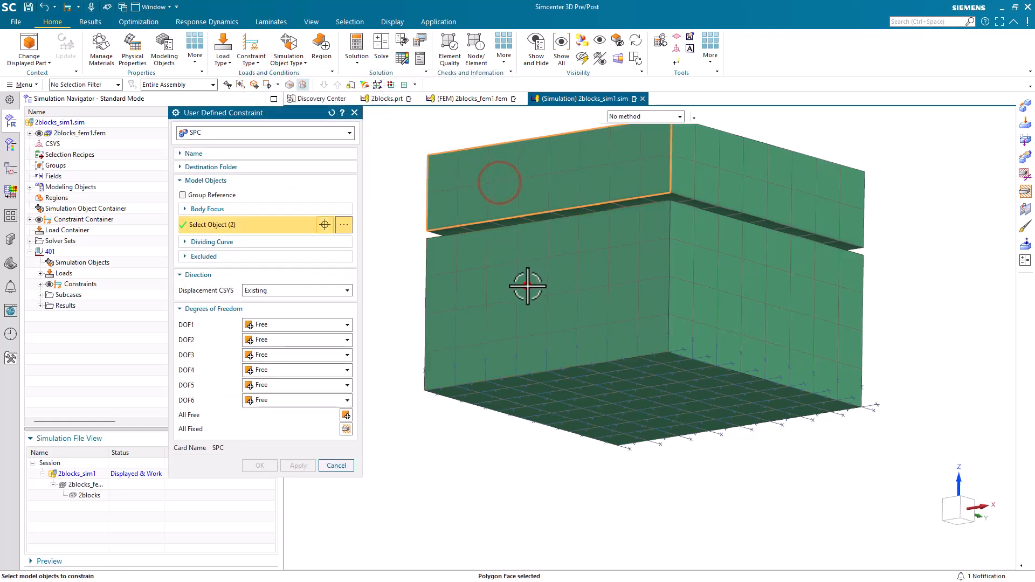
click(527, 284)
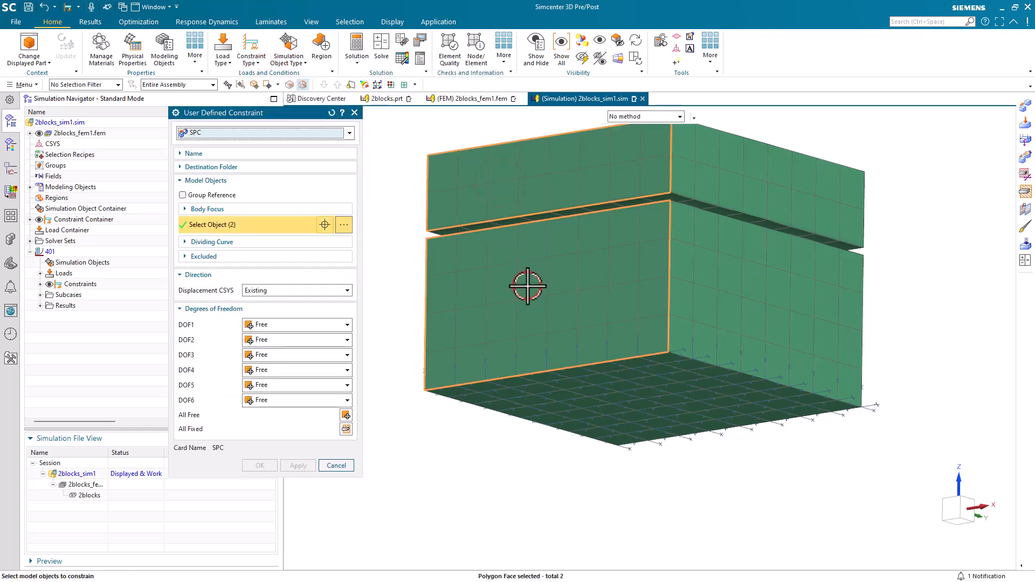
click(309, 341)
click(300, 364)
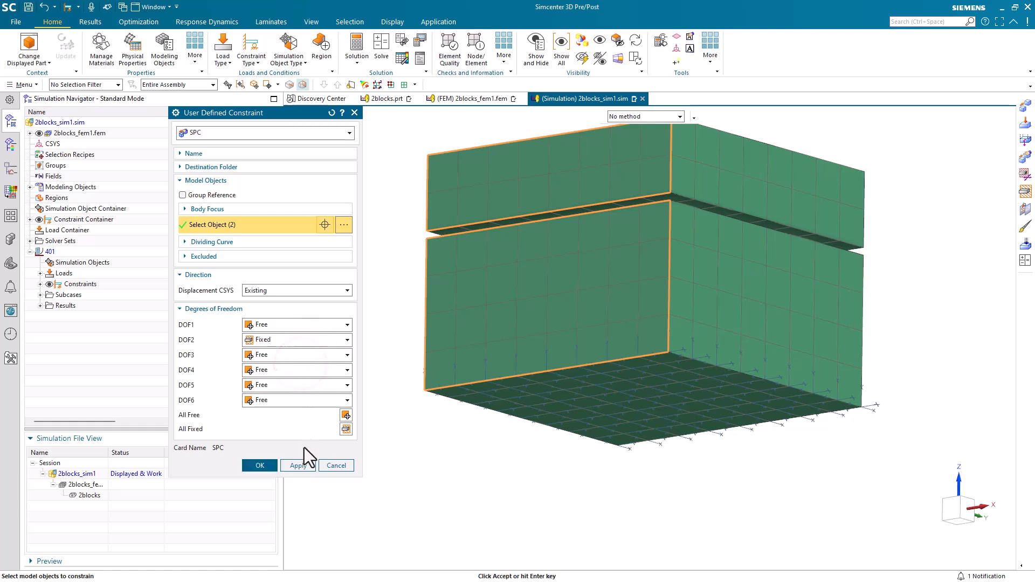
click(299, 466)
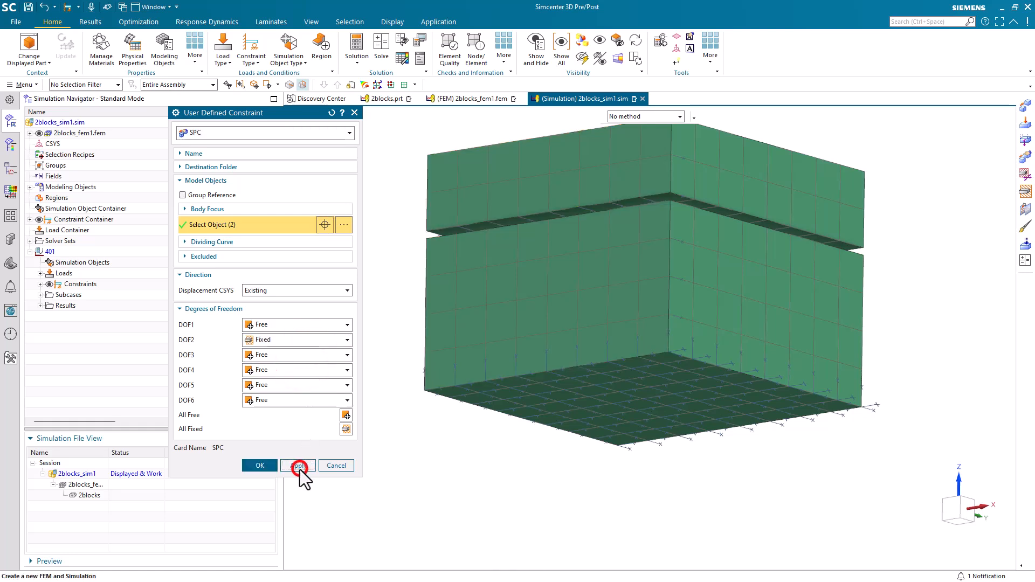
Step: Fix DOF1 on both blocks' side faces with a second user-defined constraint
click(708, 174)
click(735, 342)
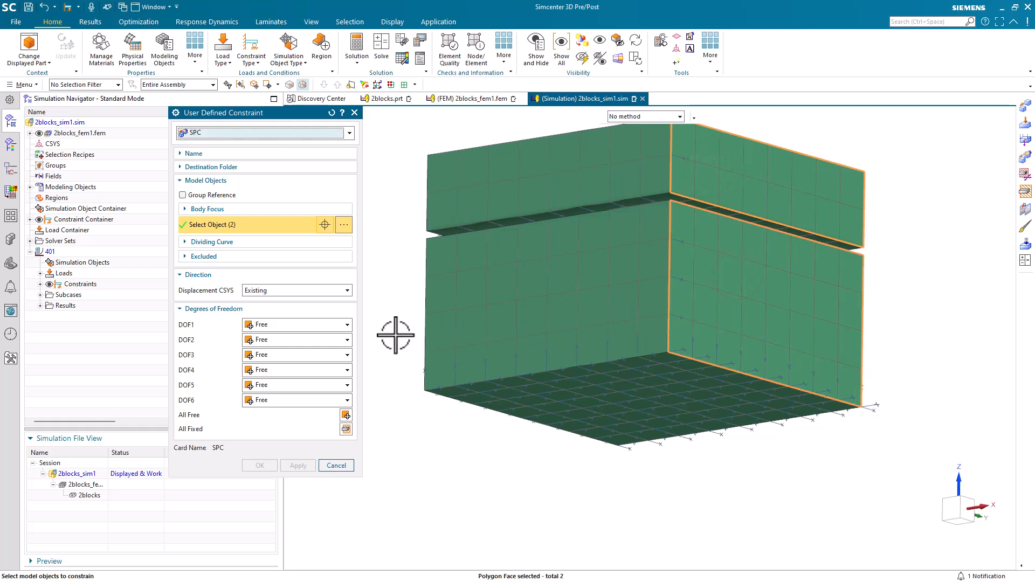
click(342, 324)
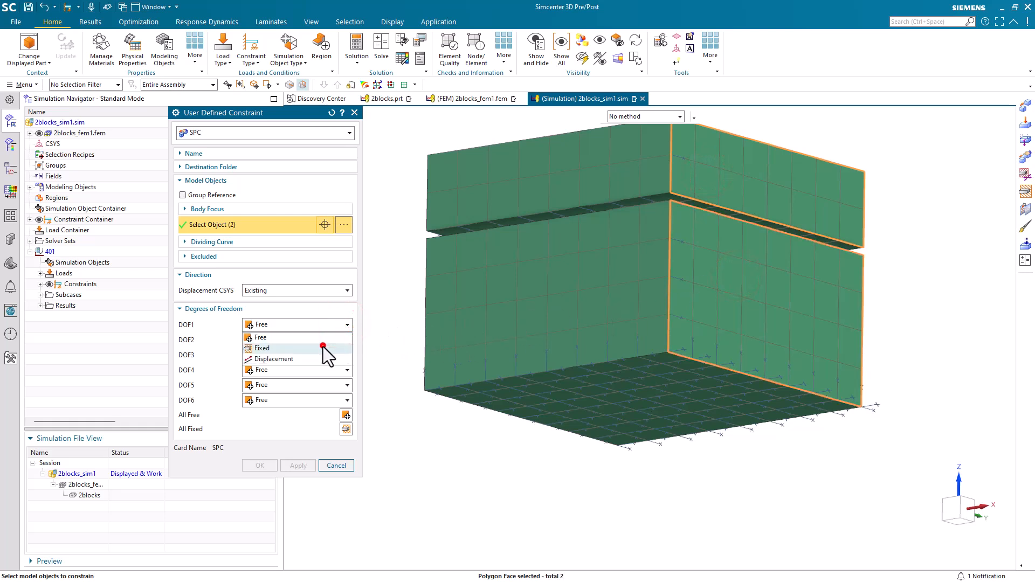
click(323, 345)
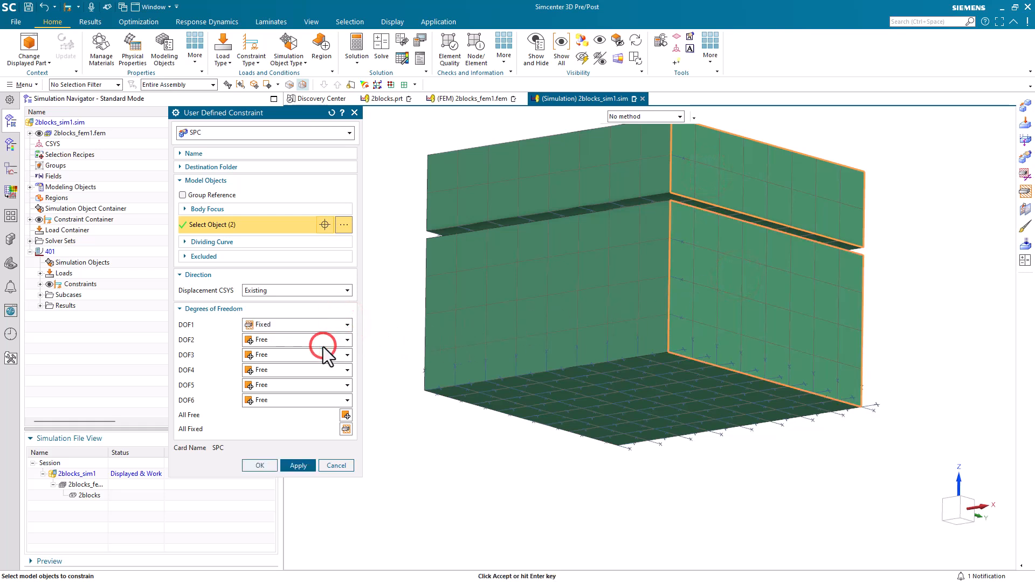
click(258, 465)
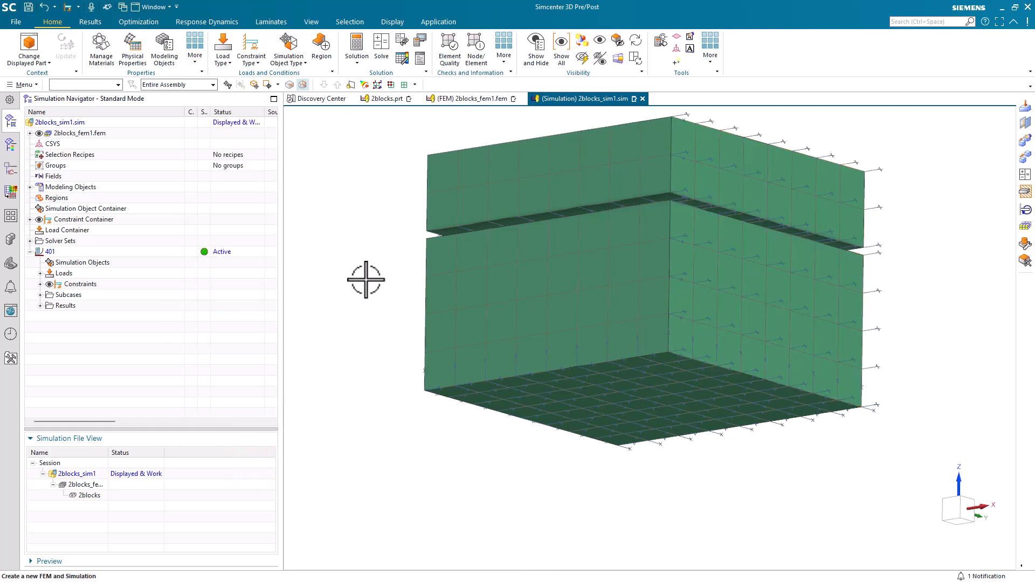
Step: Apply a 1000 lbf force along -ZC to the upper block's top face
click(232, 56)
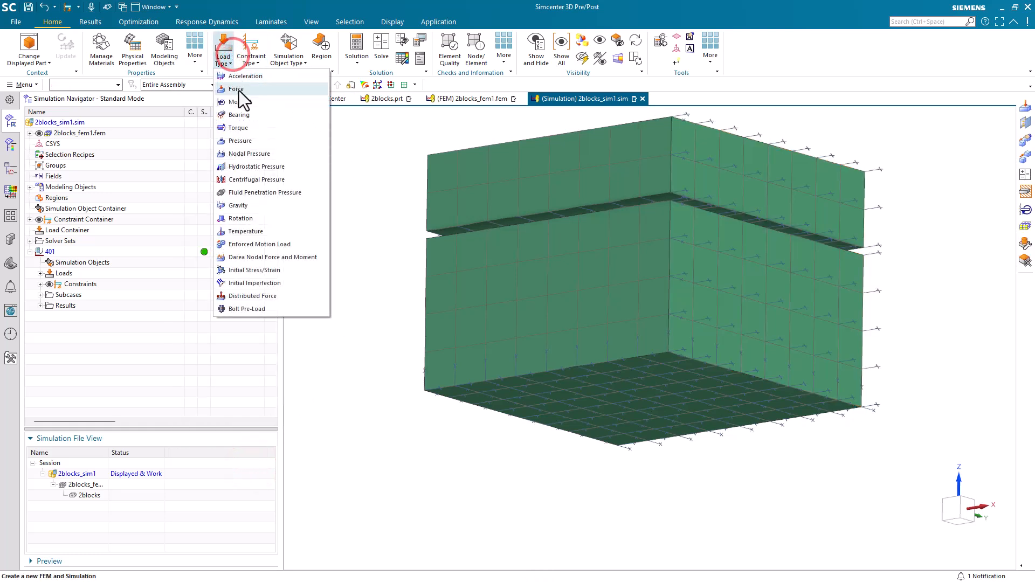
click(236, 89)
middle_drag(394, 165, 416, 203)
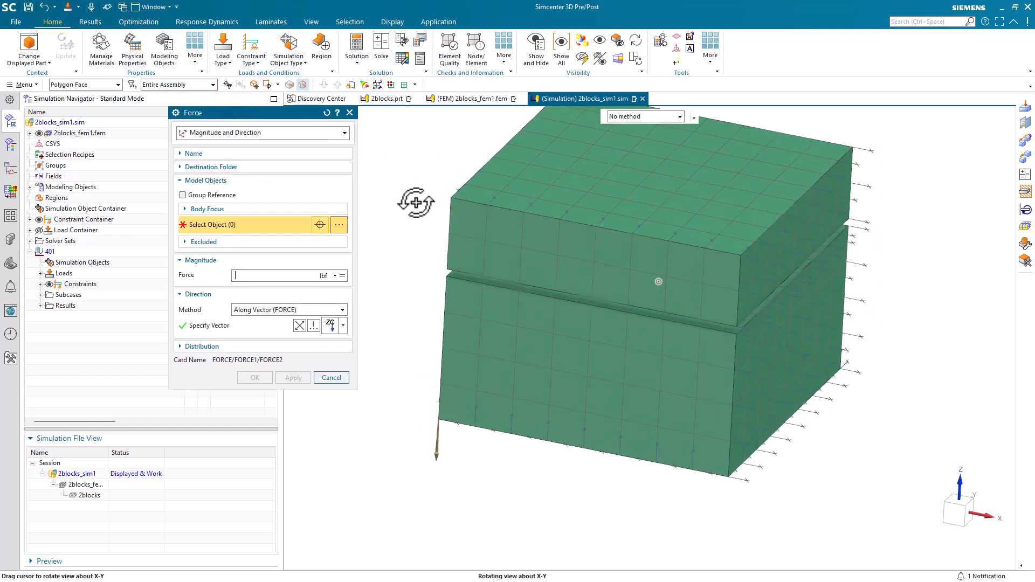
click(581, 169)
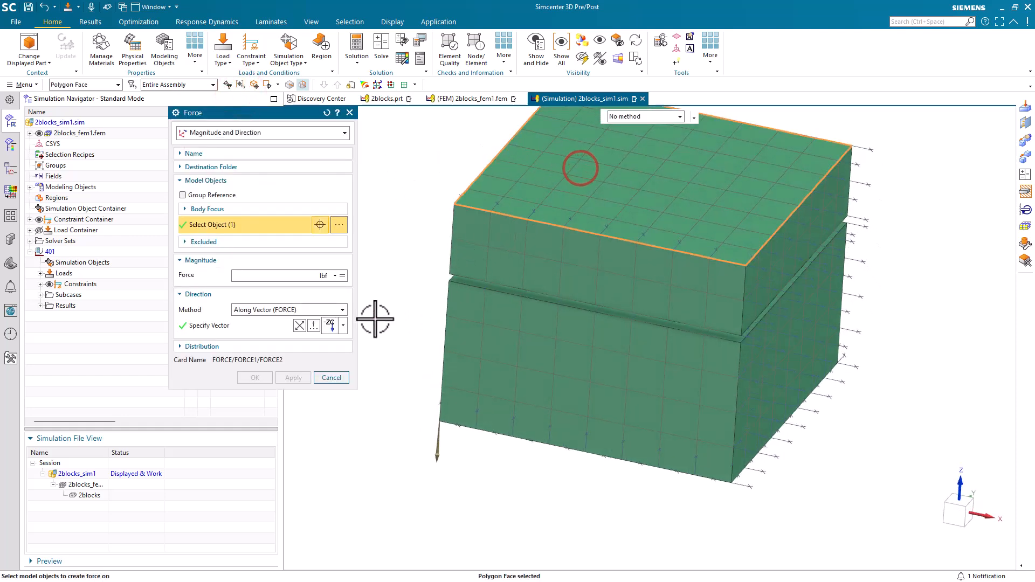
click(277, 276)
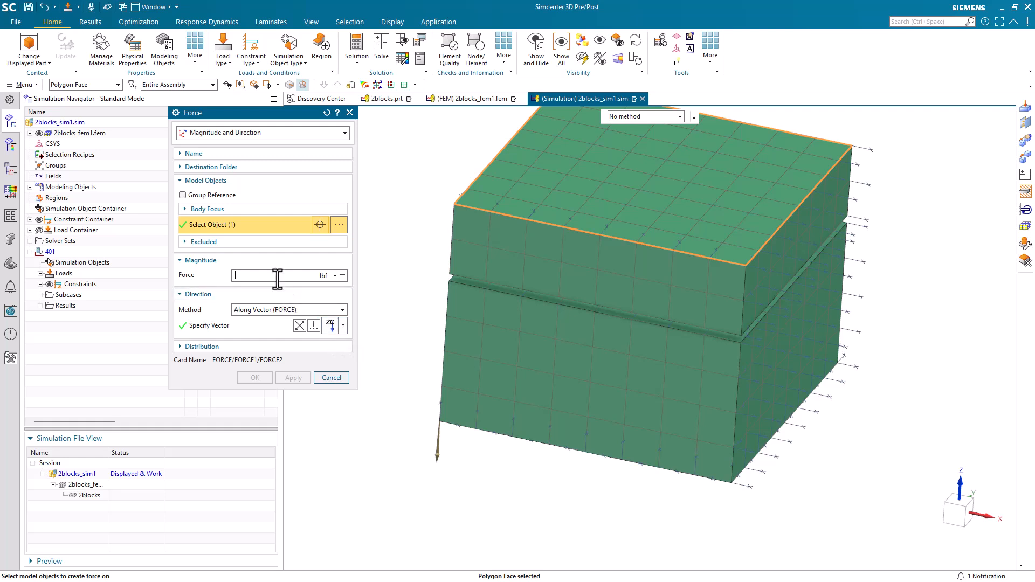
text(1000)
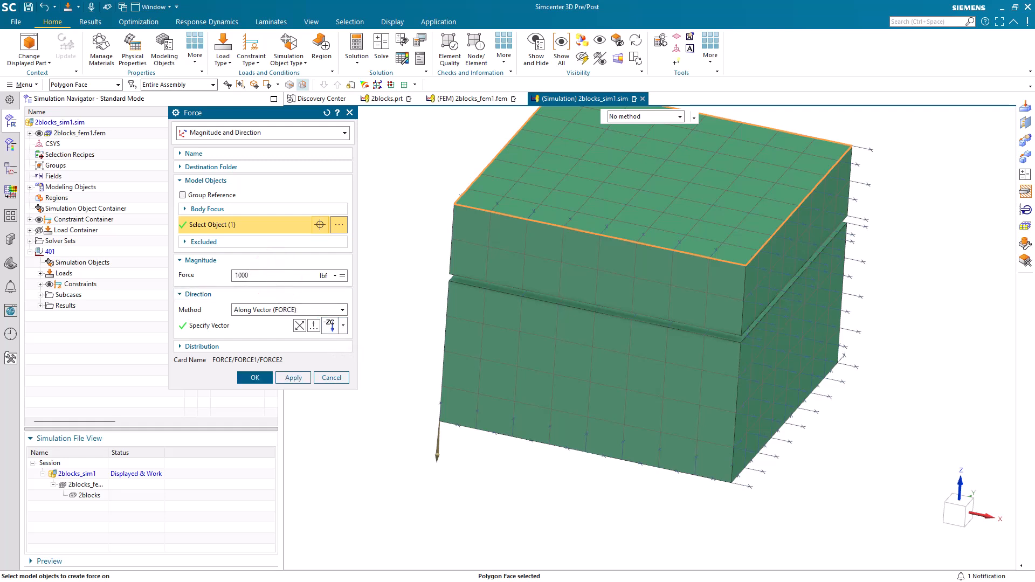
click(260, 374)
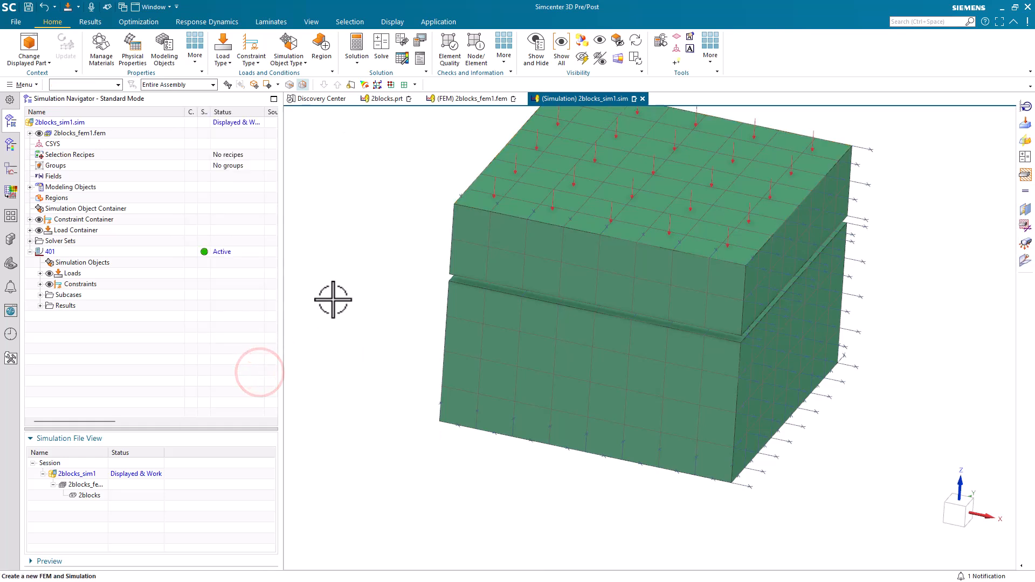
click(289, 52)
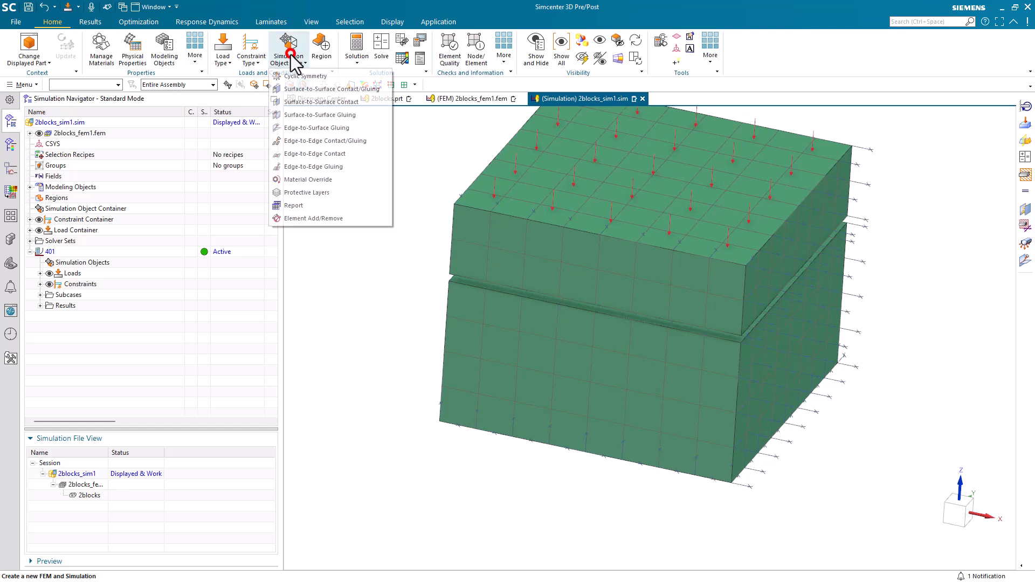
Step: Start a manual surface-to-surface contact with the upper block's bottom face as source Region1
click(309, 106)
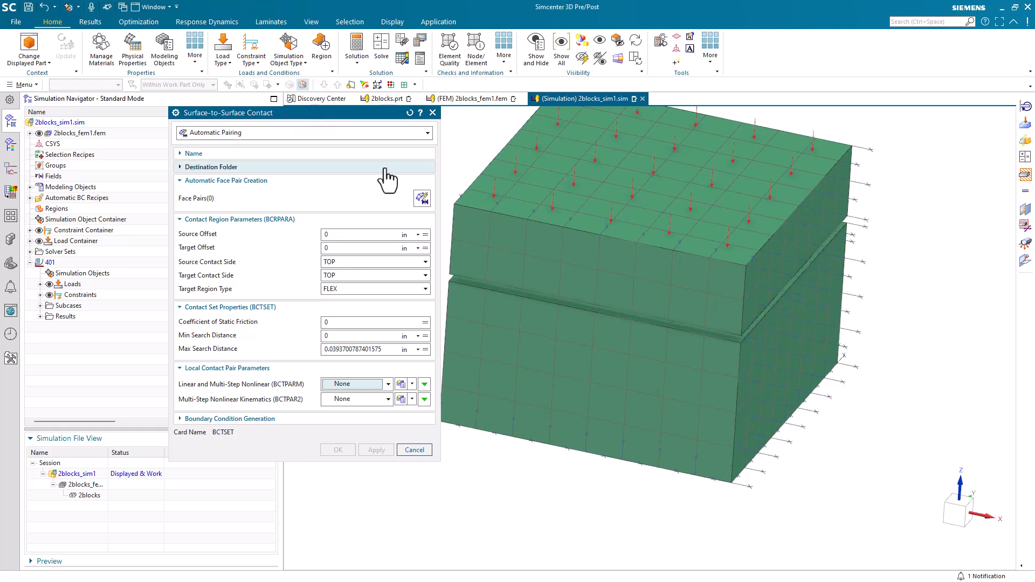
click(348, 136)
click(334, 156)
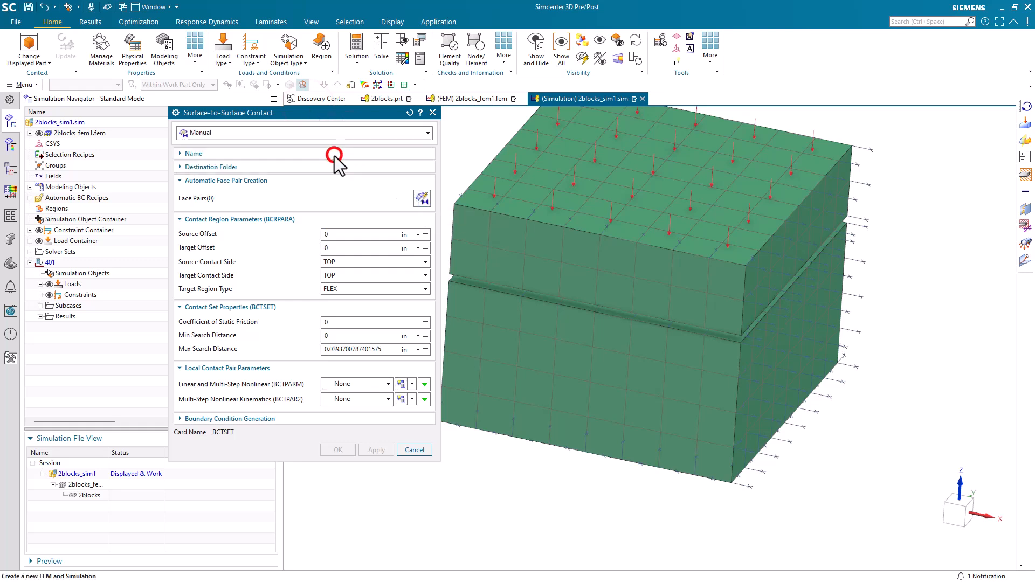
middle_drag(476, 258, 474, 231)
click(399, 197)
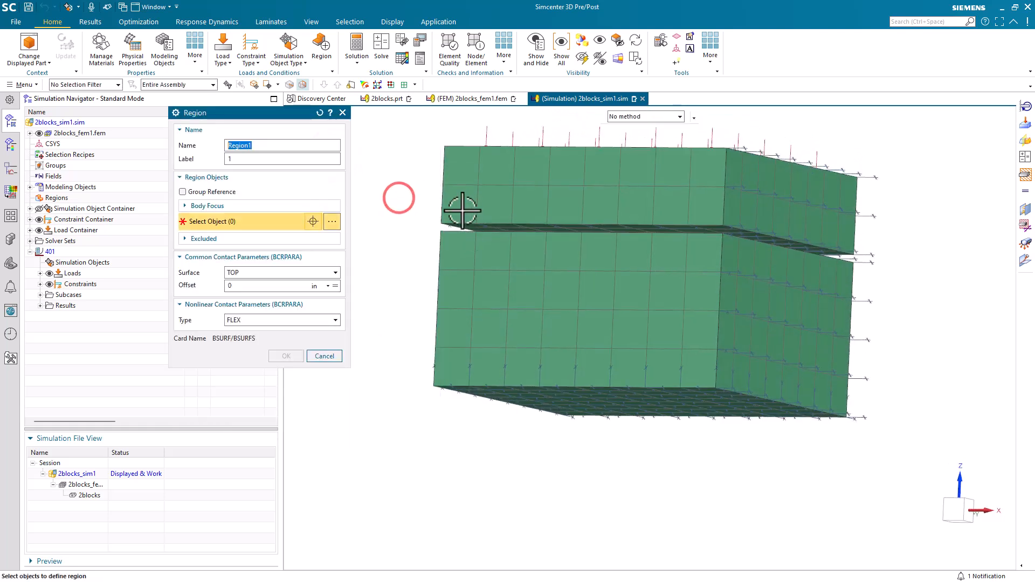
click(492, 225)
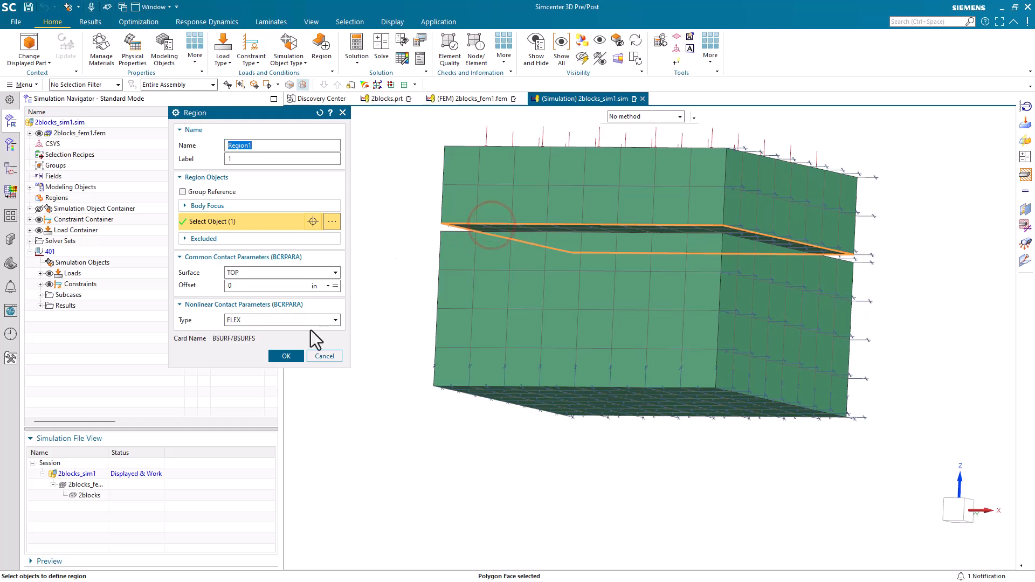
click(284, 358)
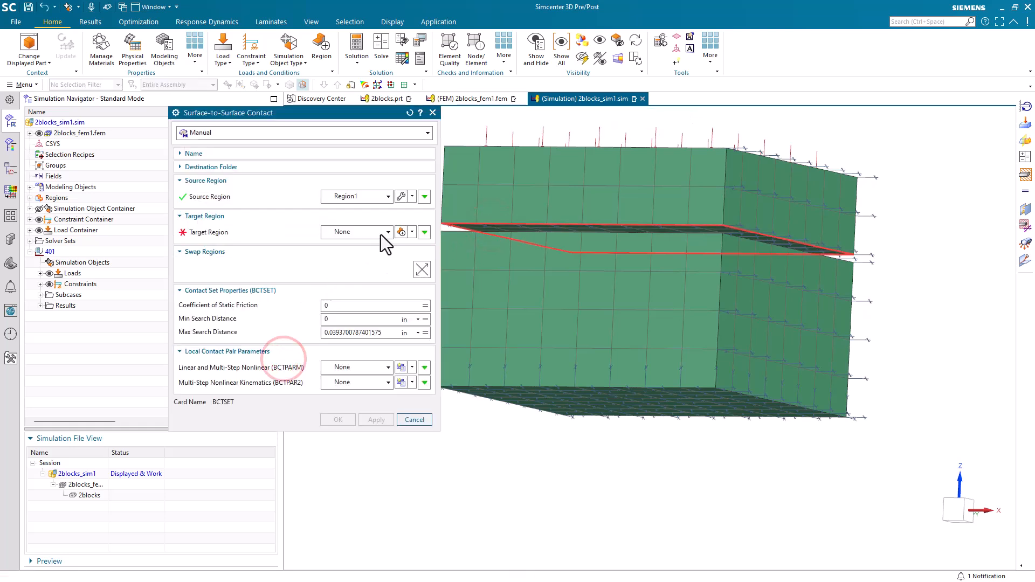
Step: Set the lower block's top face as target Region2 and create the contact
click(399, 232)
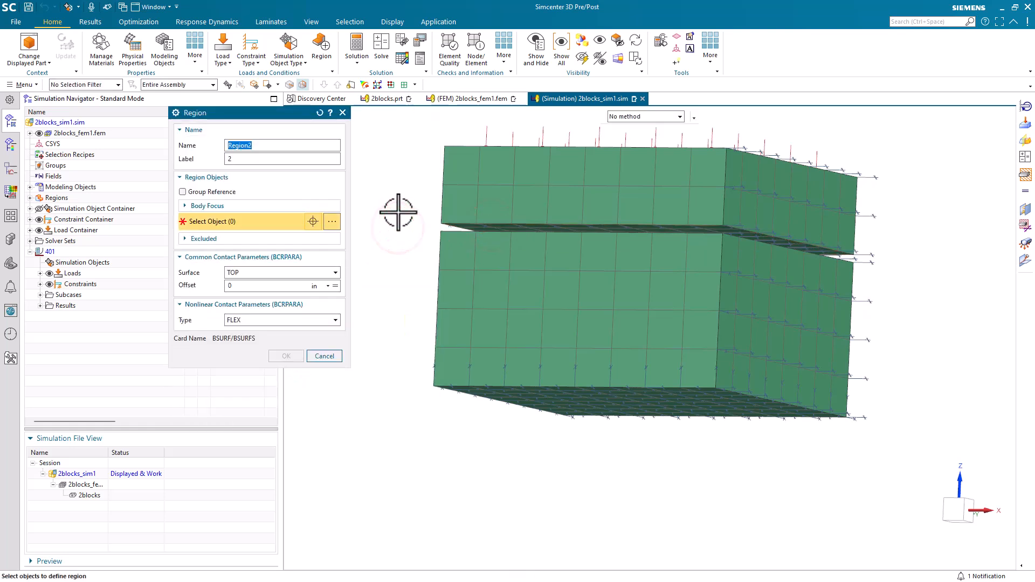
middle_drag(399, 220, 406, 221)
click(451, 241)
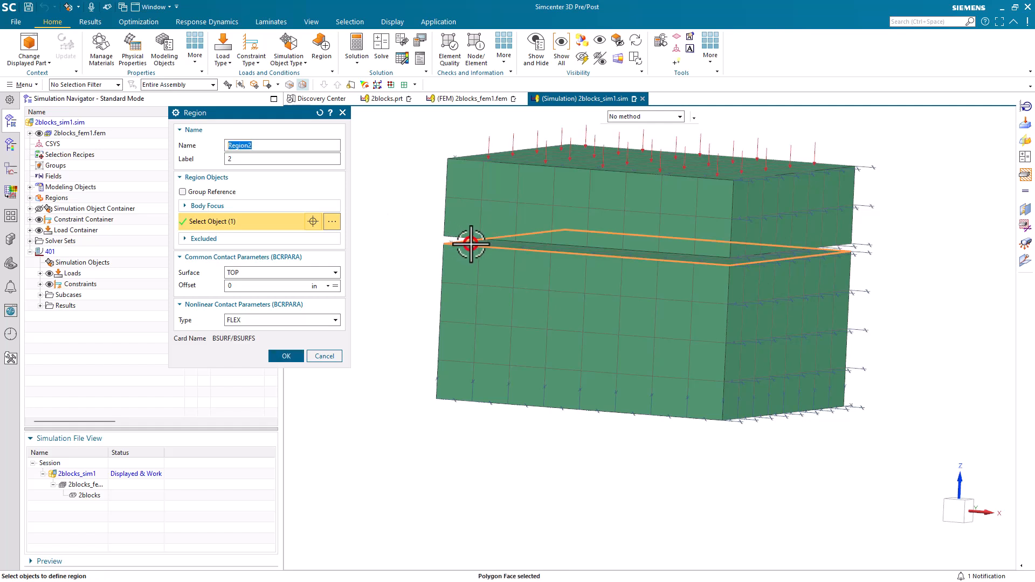
click(287, 356)
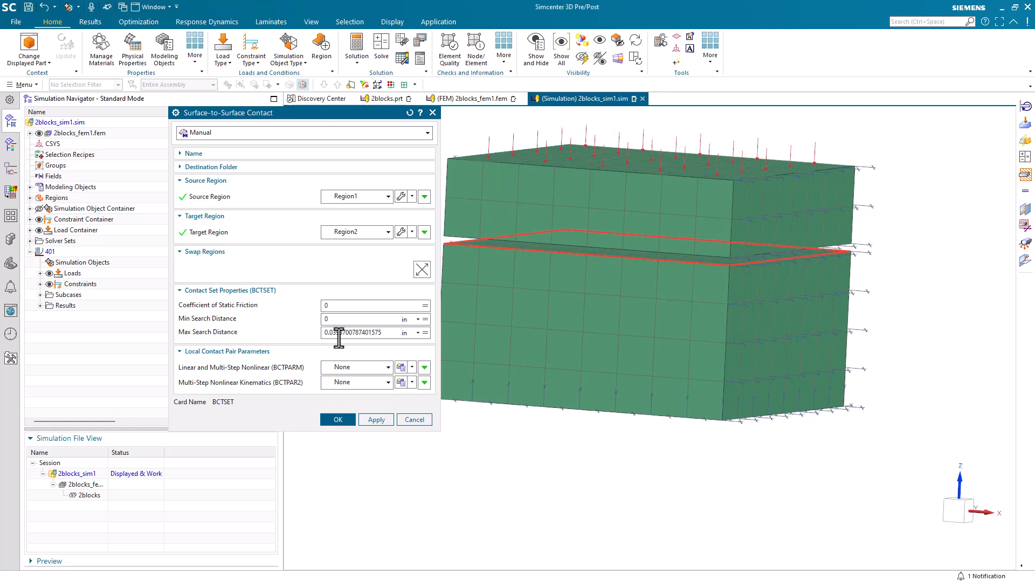
click(337, 418)
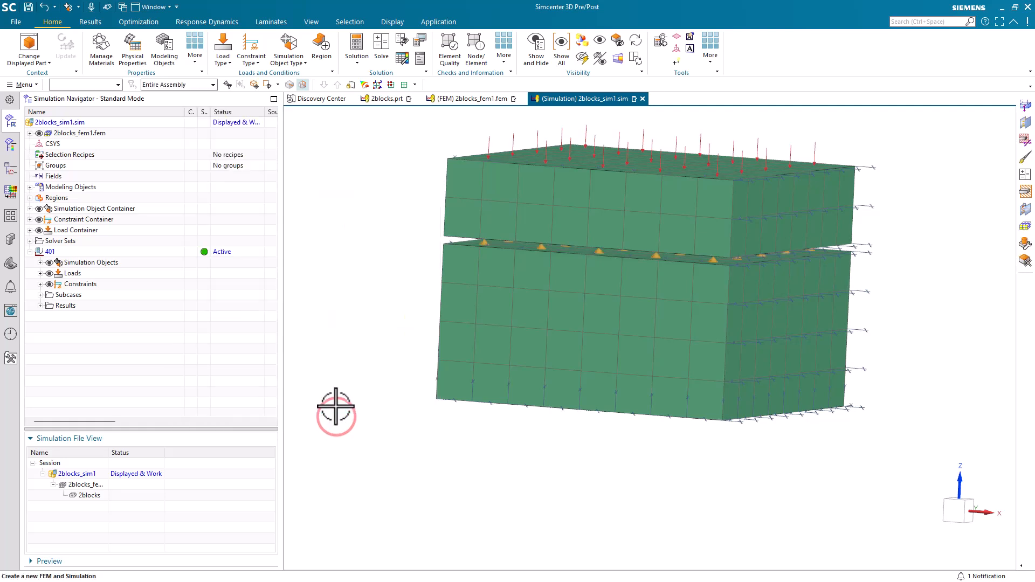
Step: Solve the SOL 401 analysis and view its time step convergence graph
click(380, 54)
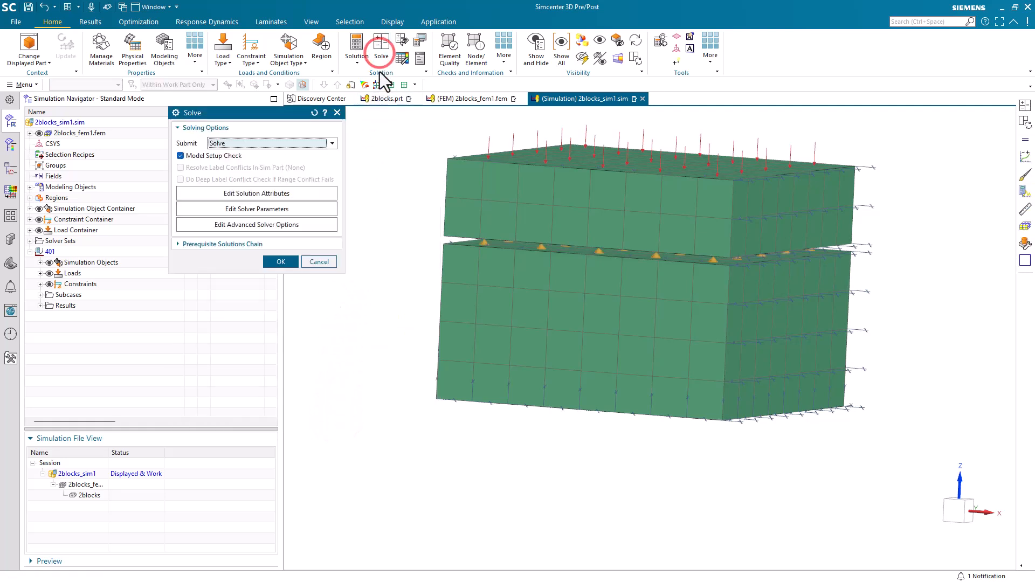
click(282, 262)
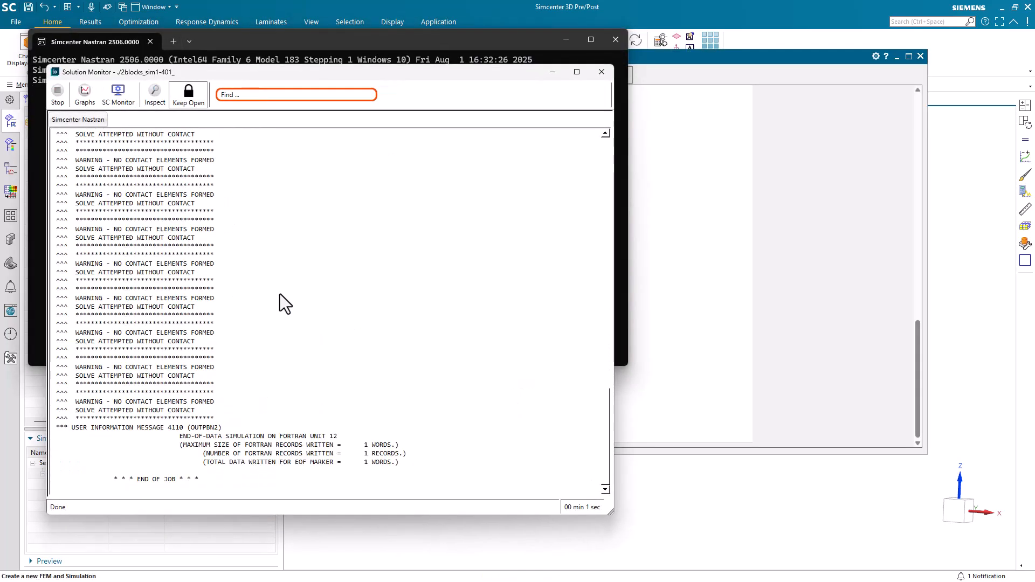
click(84, 93)
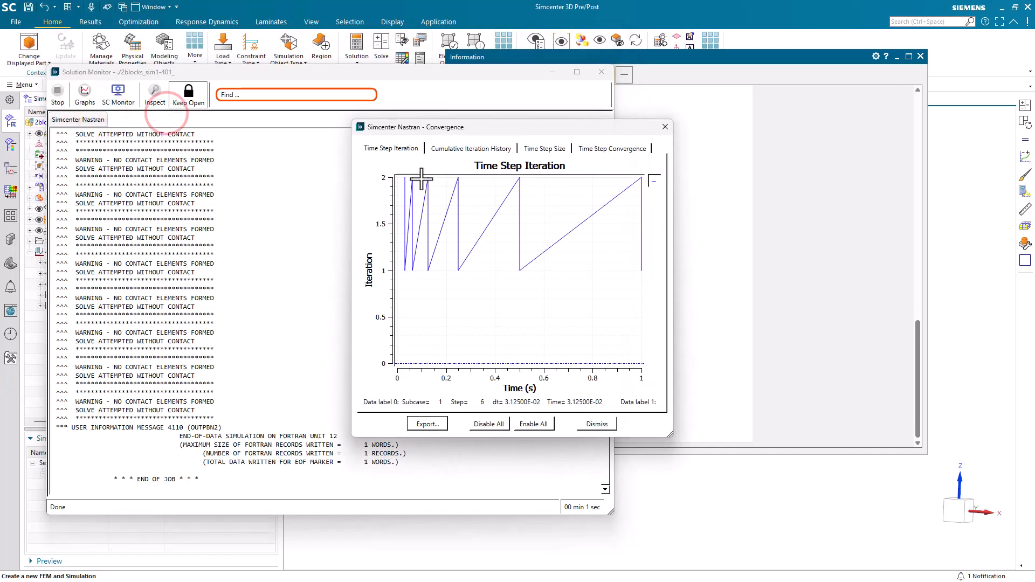
click(612, 149)
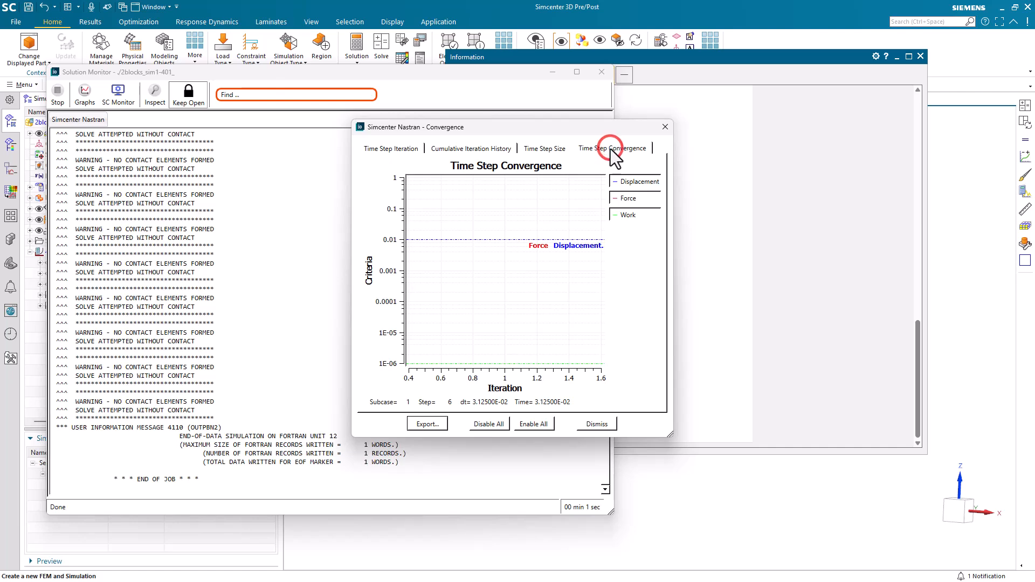
Step: Close the convergence graph, solution monitor, information log and analysis job monitor
click(609, 426)
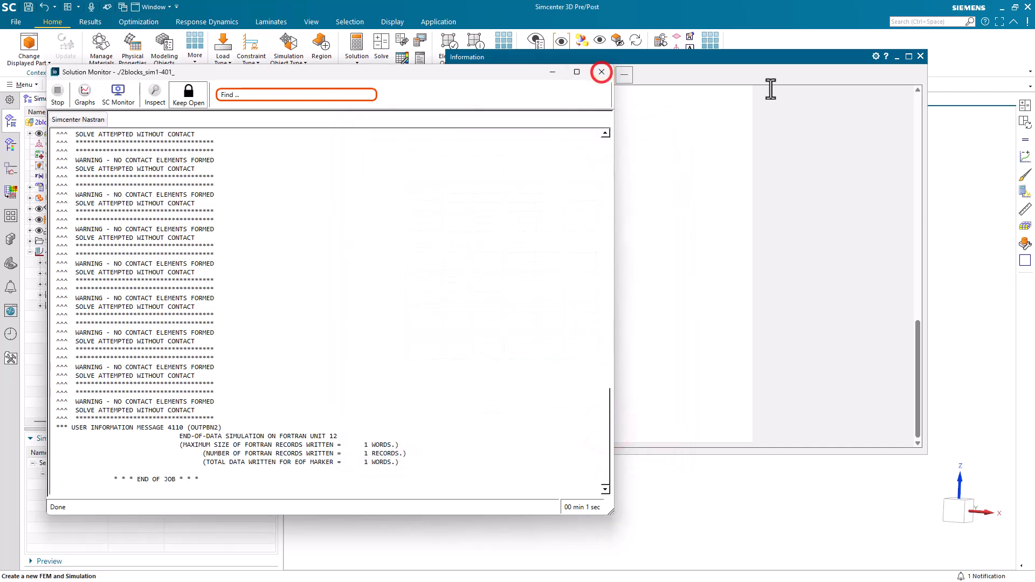
click(602, 73)
click(920, 56)
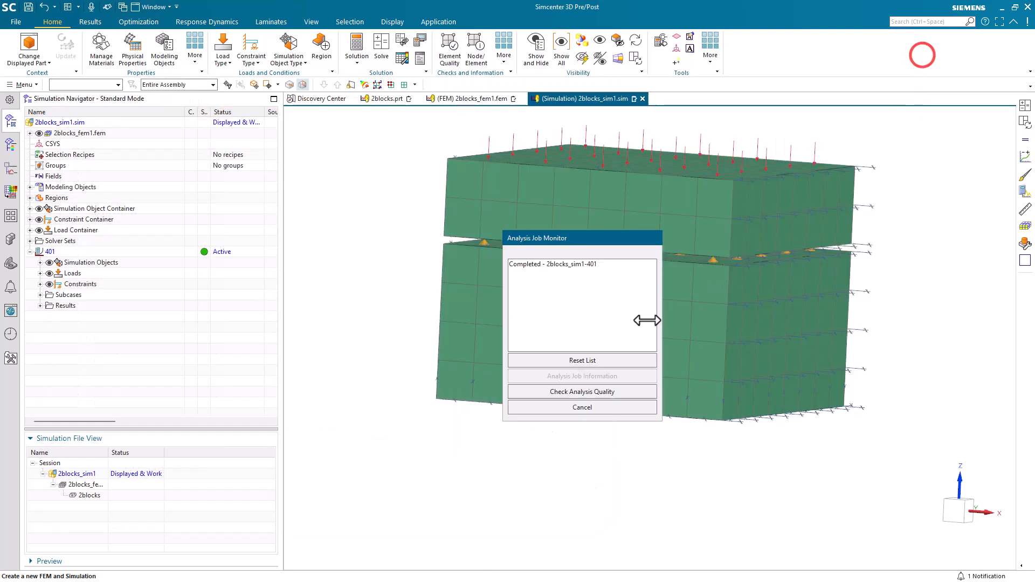
click(590, 409)
click(39, 307)
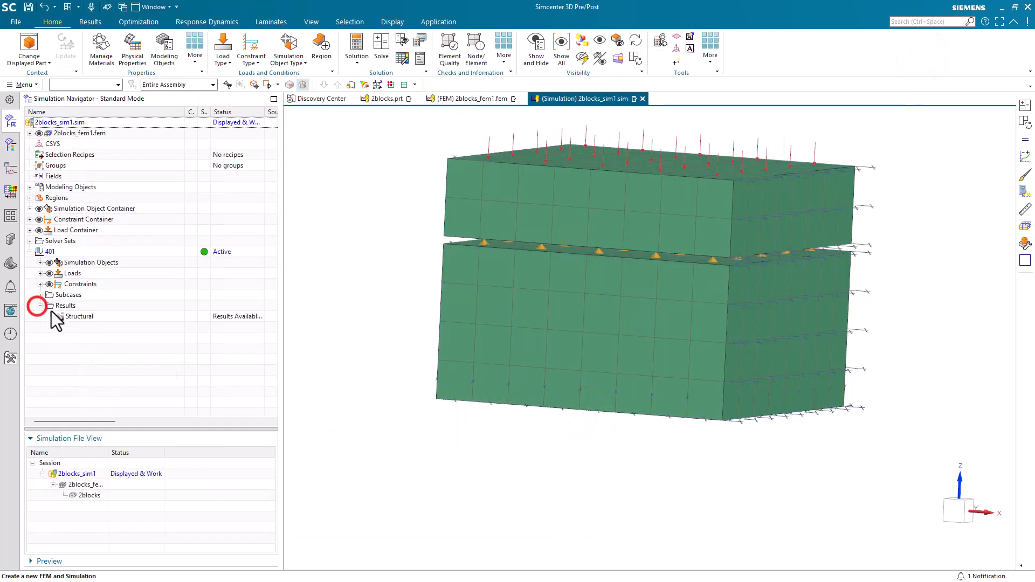
double_click(80, 319)
click(41, 145)
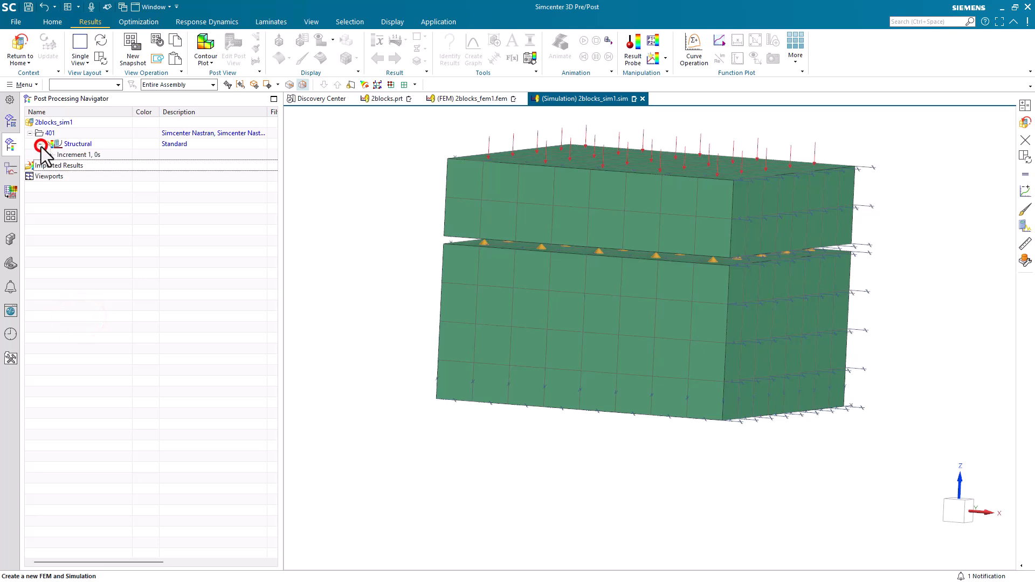
click(50, 154)
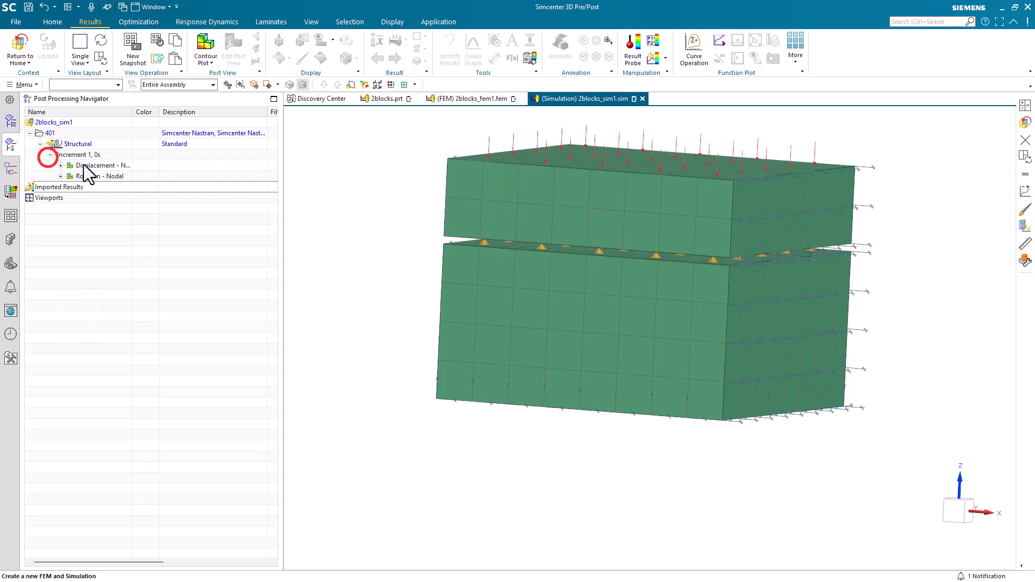
double_click(86, 165)
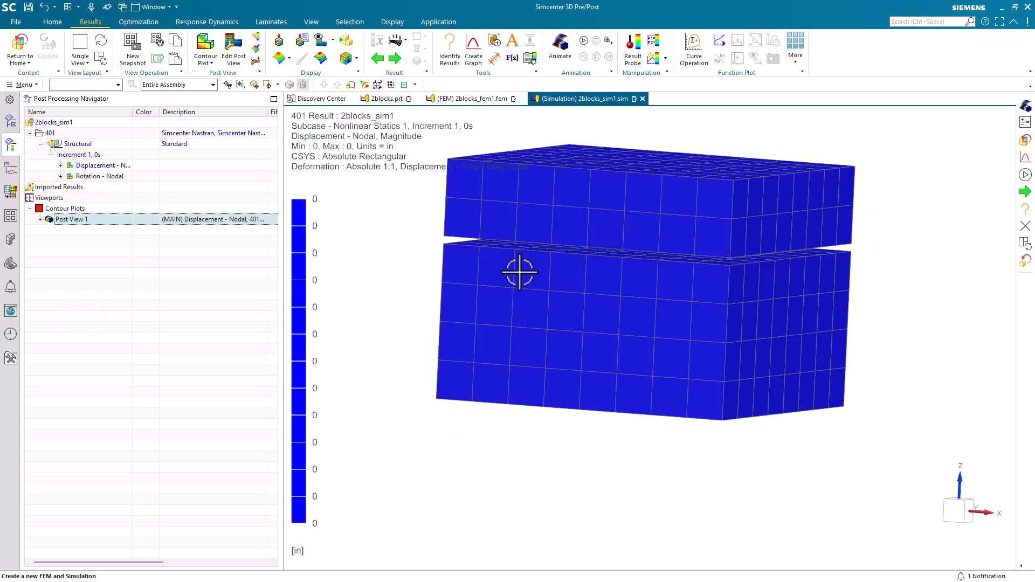
click(26, 47)
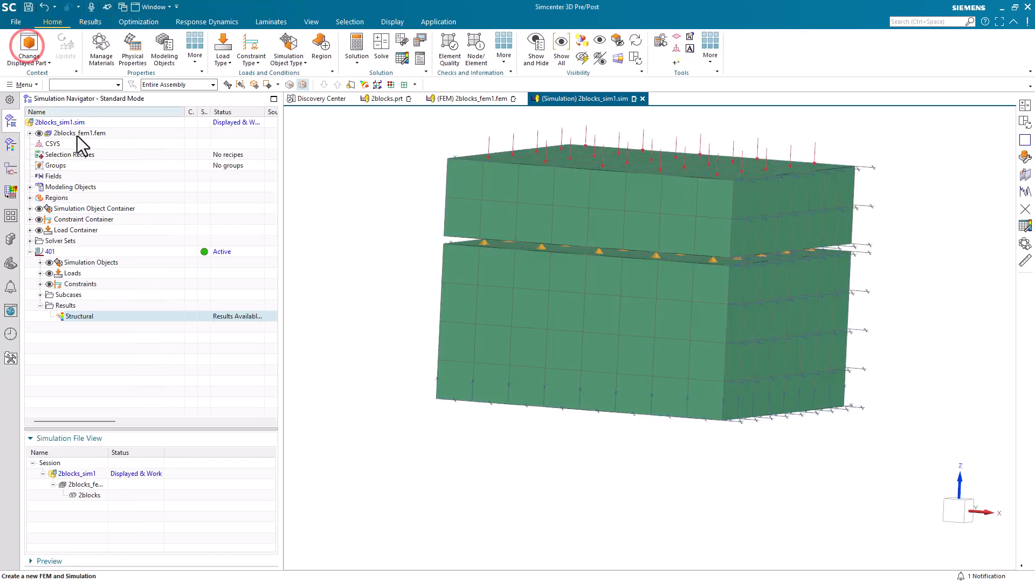
Step: Change Face Contact(1)'s max search distance to 0.11 in
click(40, 263)
double_click(87, 273)
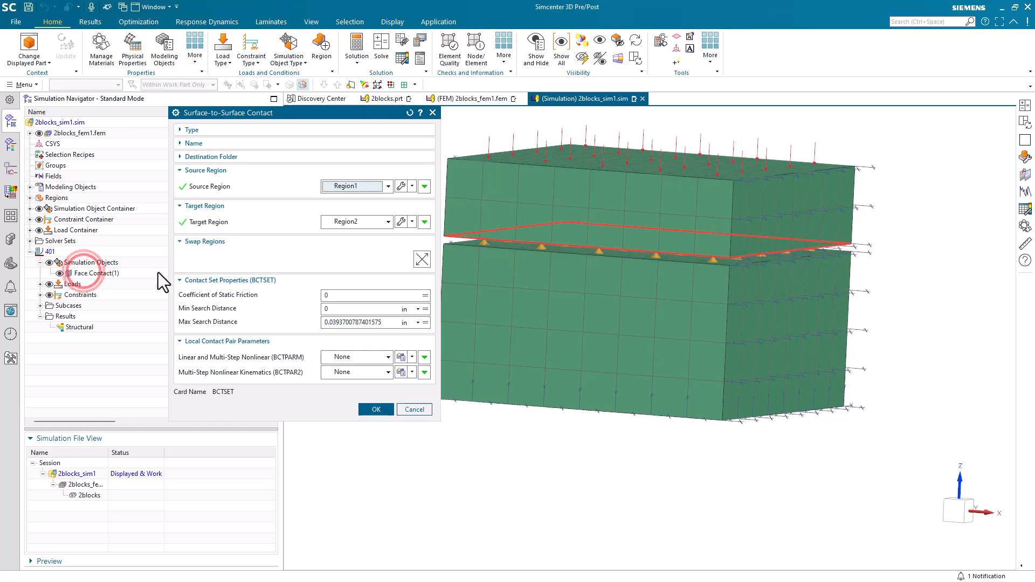
click(372, 323)
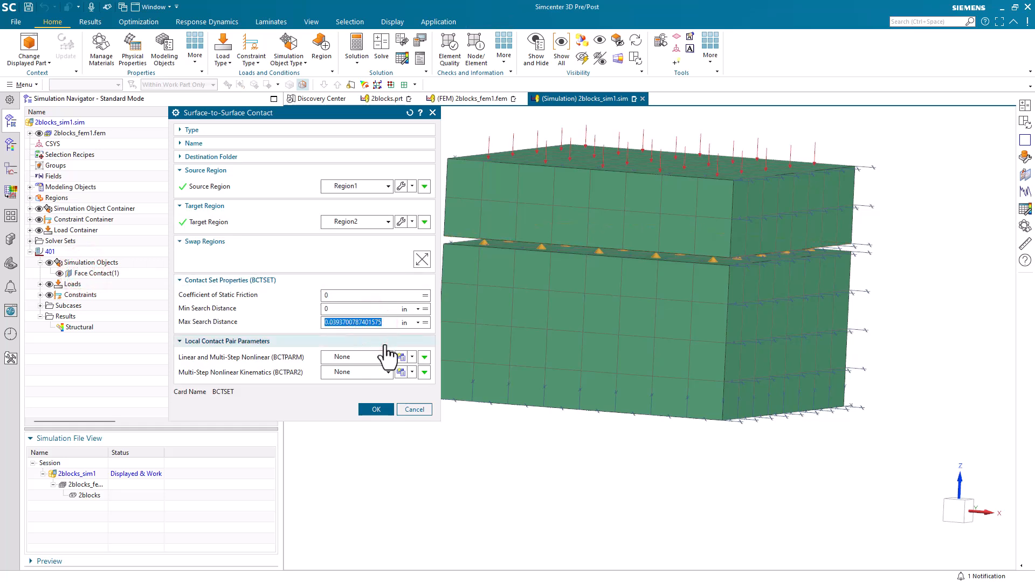
text(.11)
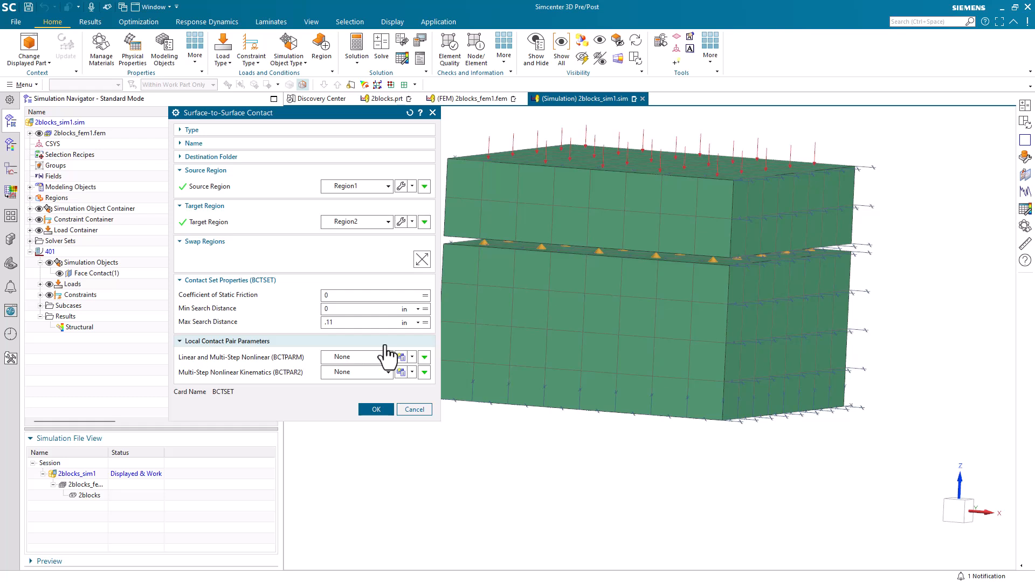
click(376, 409)
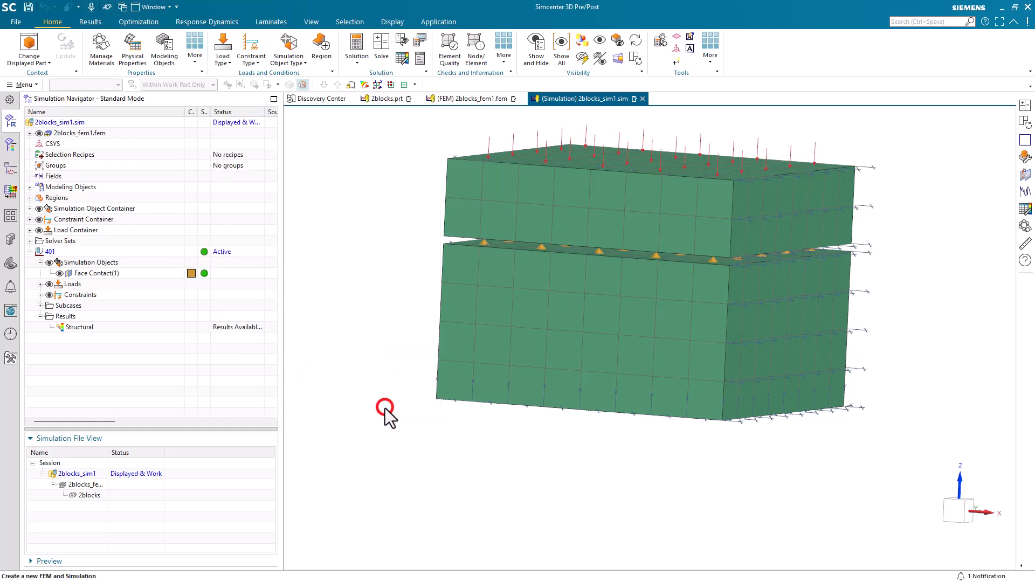
click(381, 46)
Step: Re-solve solution 401 and view its Simcenter Nastran Time Step Convergence graph
click(282, 261)
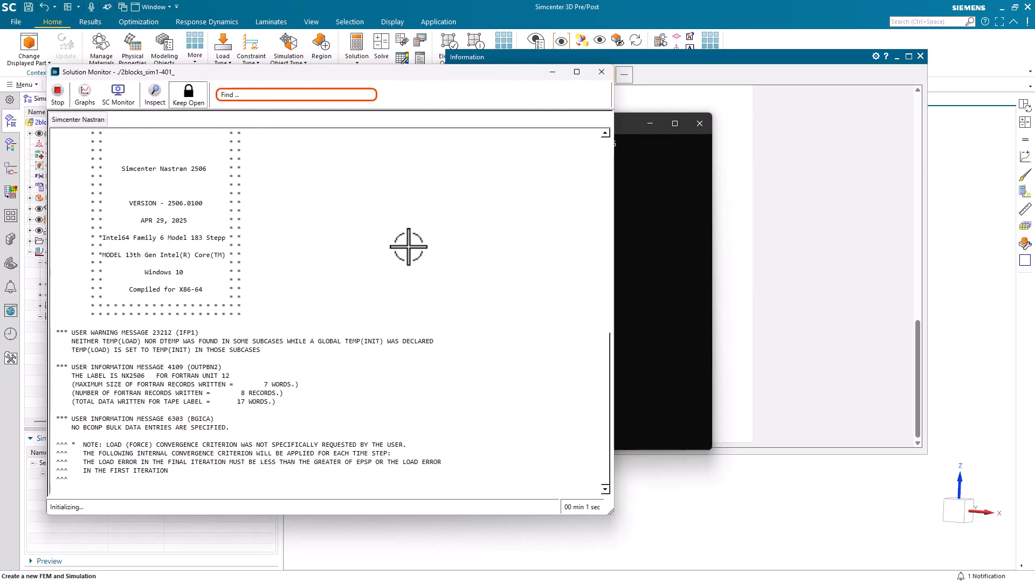
click(87, 95)
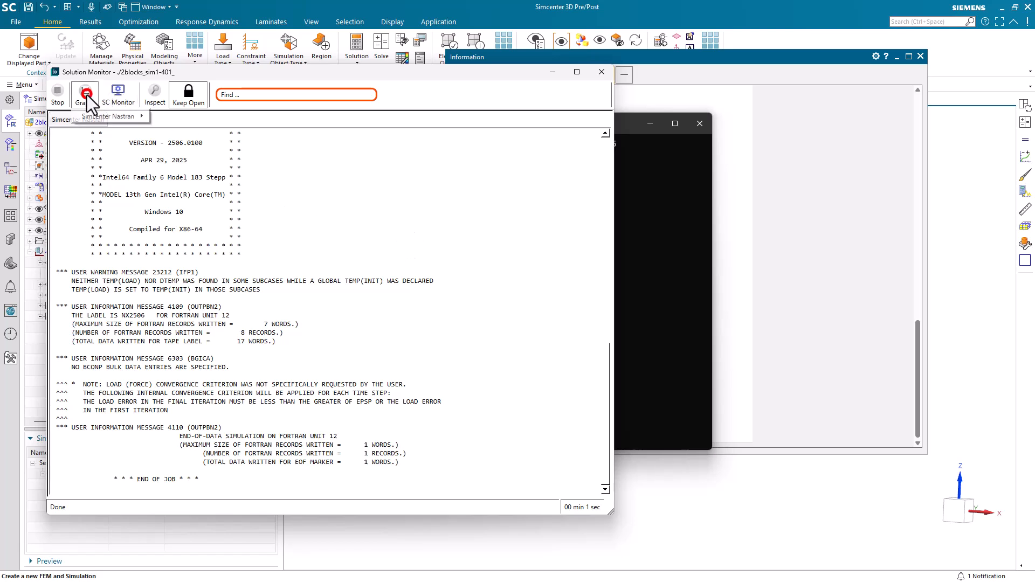
click(99, 113)
click(167, 119)
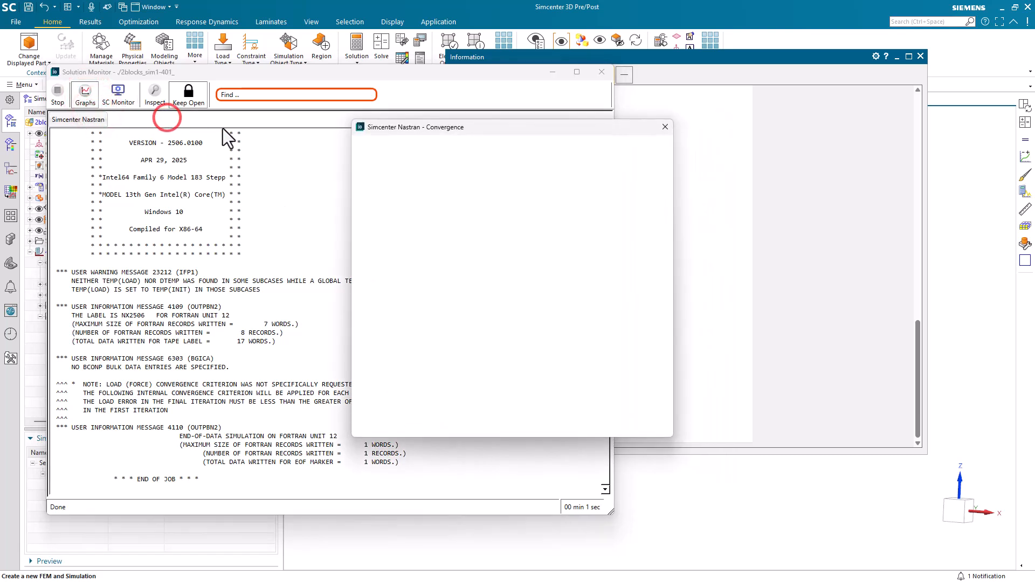
click(604, 149)
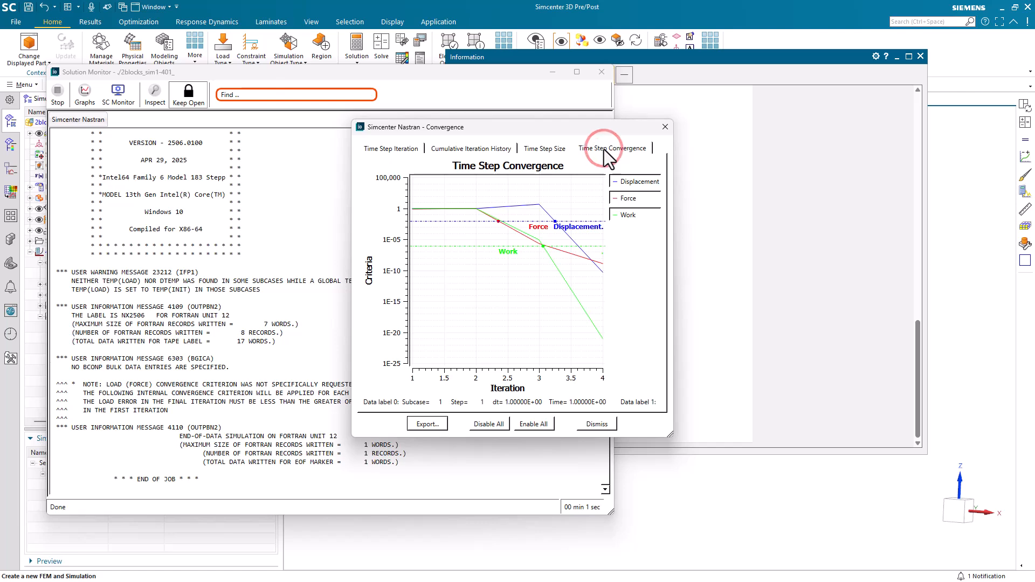
Step: Dismiss the convergence graph and close the solution monitor, information log and job monitor
click(593, 424)
click(600, 72)
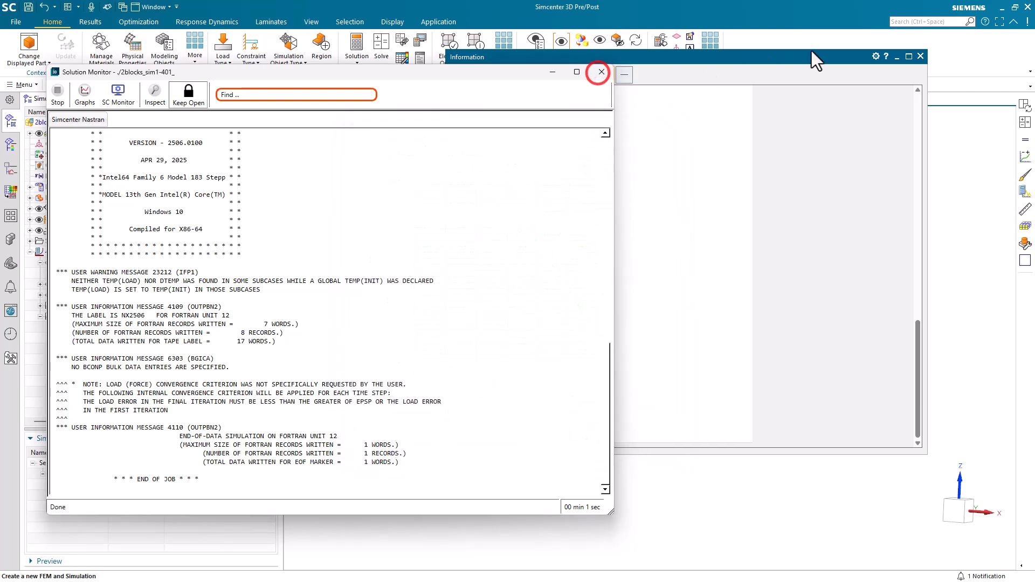
click(920, 56)
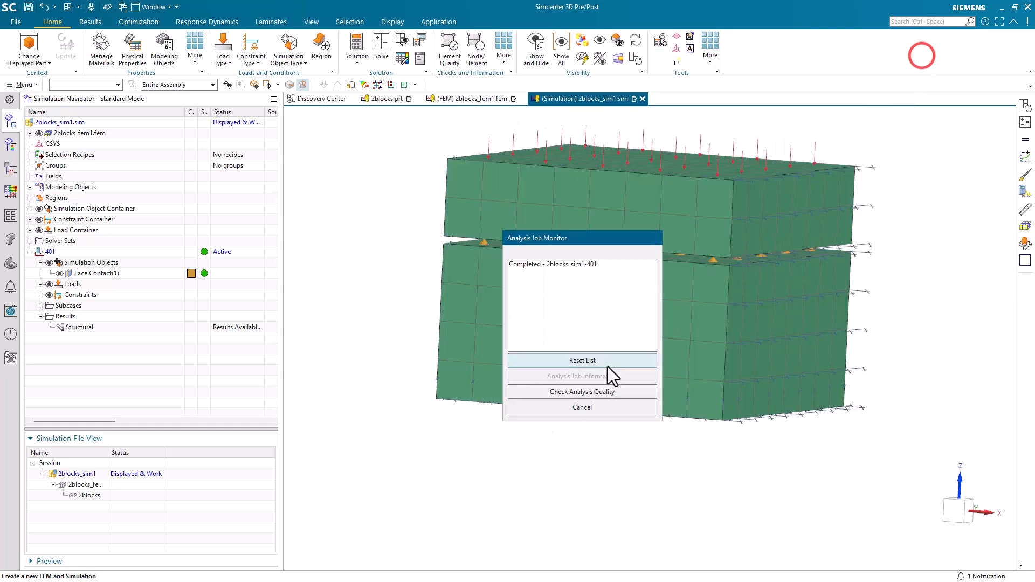
click(584, 406)
Step: Load the Structural results and plot Increment 1's nodal displacement contour
double_click(89, 328)
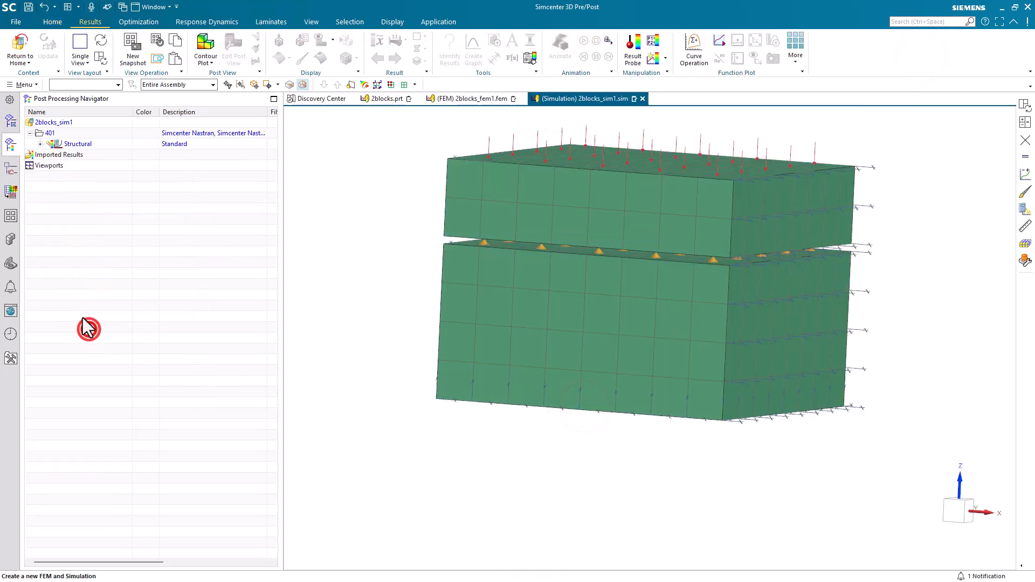
click(40, 143)
click(48, 155)
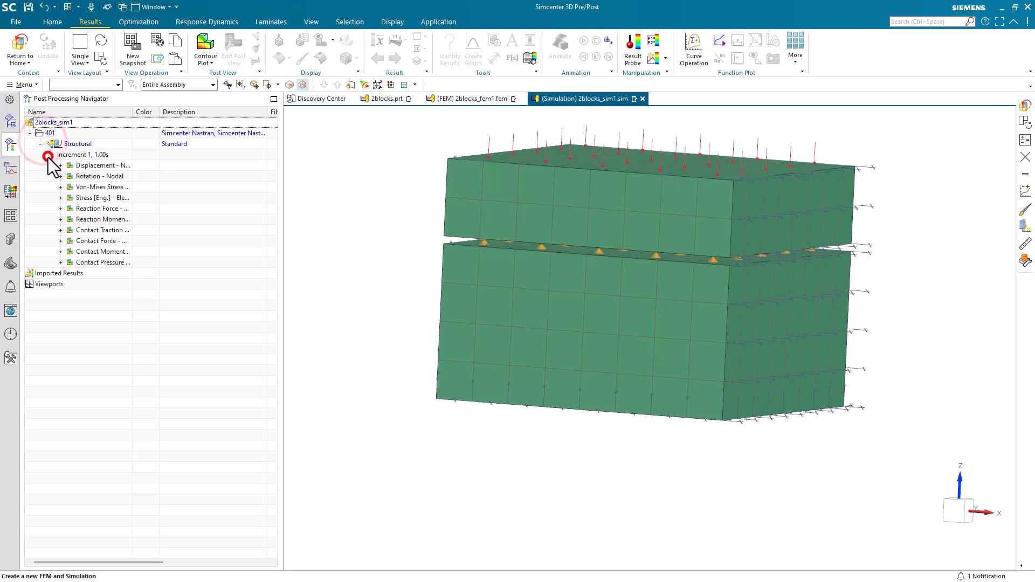
double_click(92, 166)
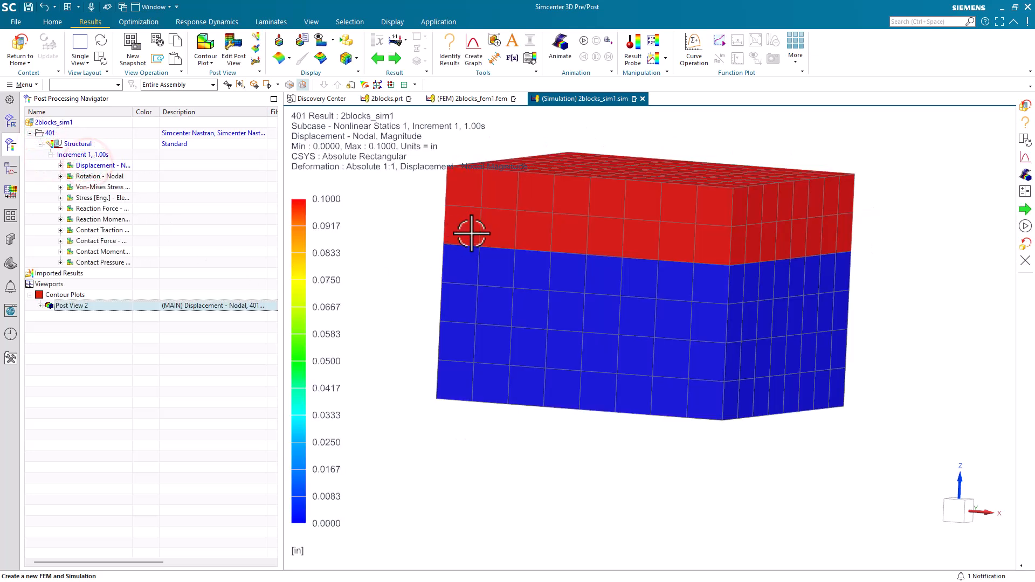
Step: Plot the contact force magnitude (3.75–15.93 lbf) seen from above, then leave post-processing
click(60, 241)
double_click(86, 284)
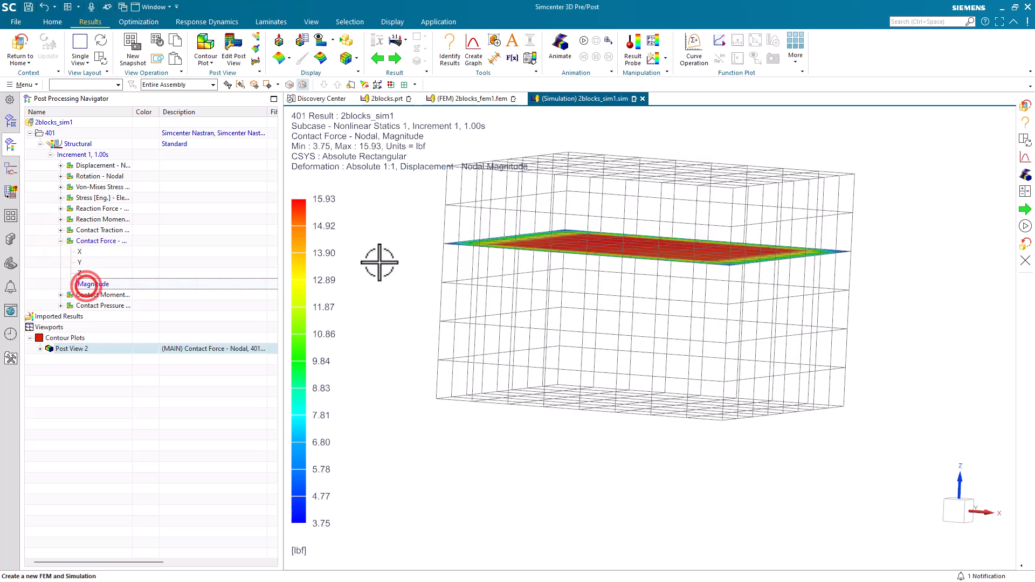
middle_drag(419, 235, 426, 260)
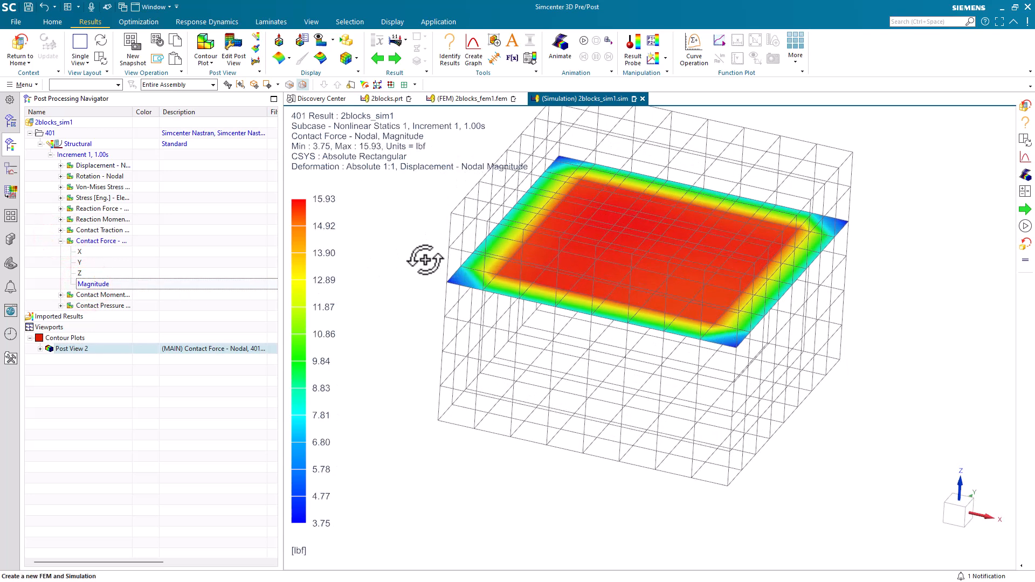
click(25, 47)
Step: In 2blocks.prt, set Move Object (4) distance to -0.1 in, then switch to 2blocks_fem1.fem
click(24, 48)
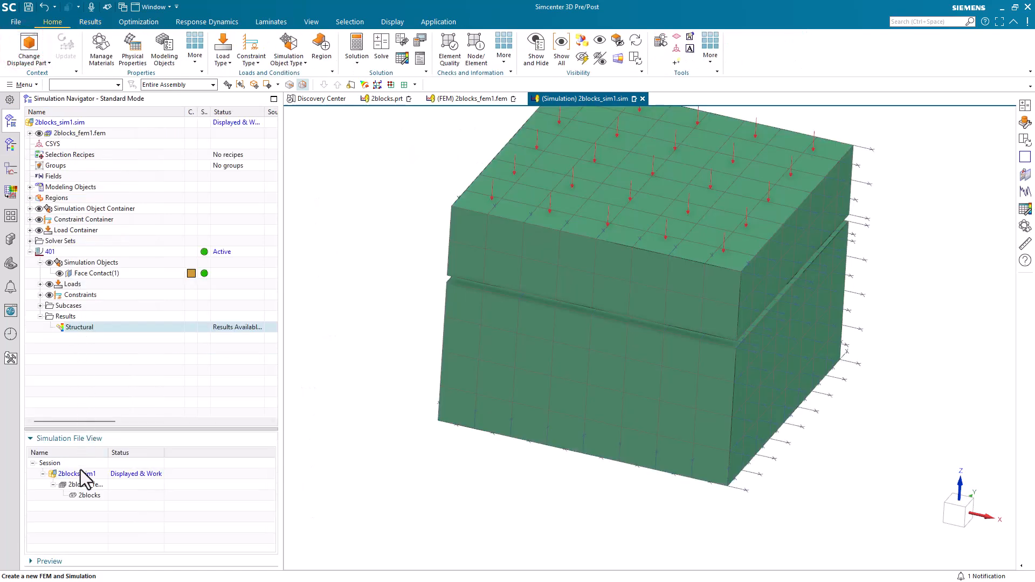
double_click(93, 495)
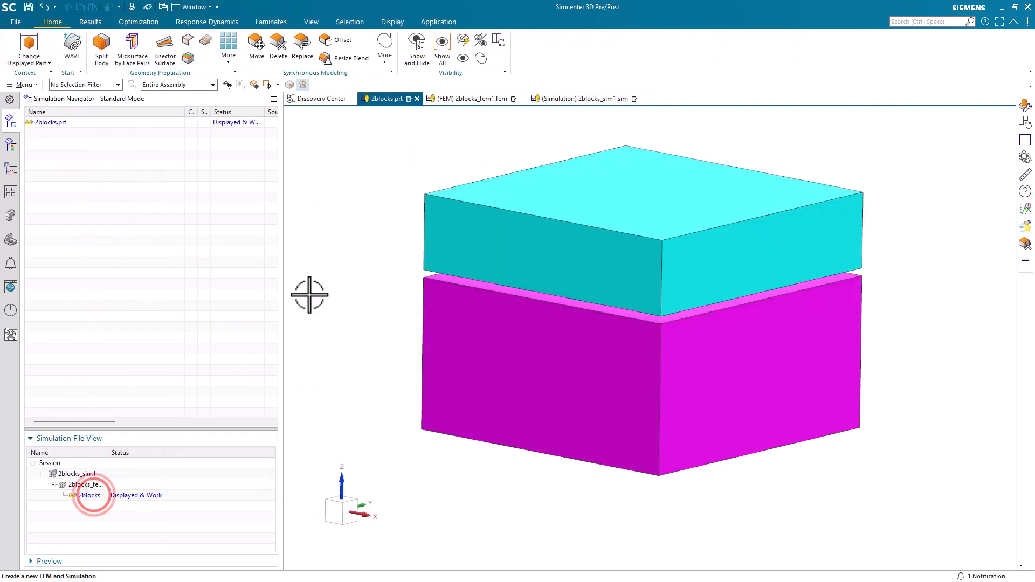
click(10, 240)
double_click(78, 175)
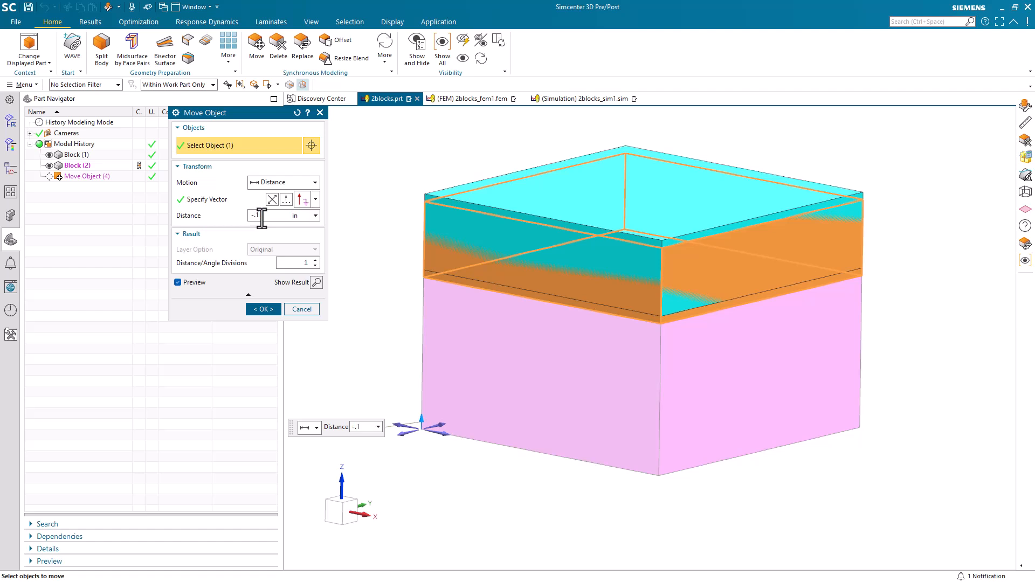
click(263, 309)
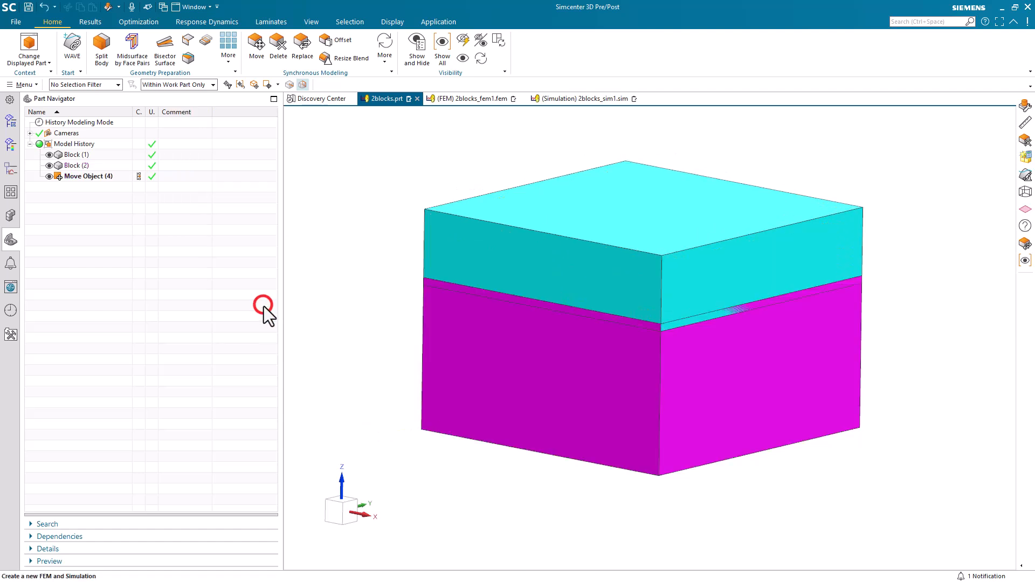
scroll(568, 316, up, 2)
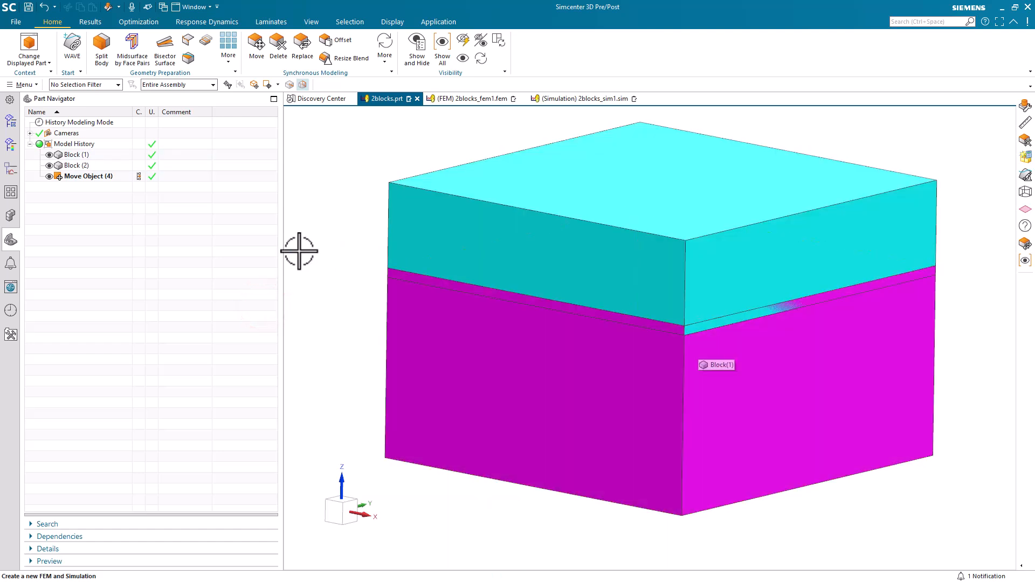
click(466, 102)
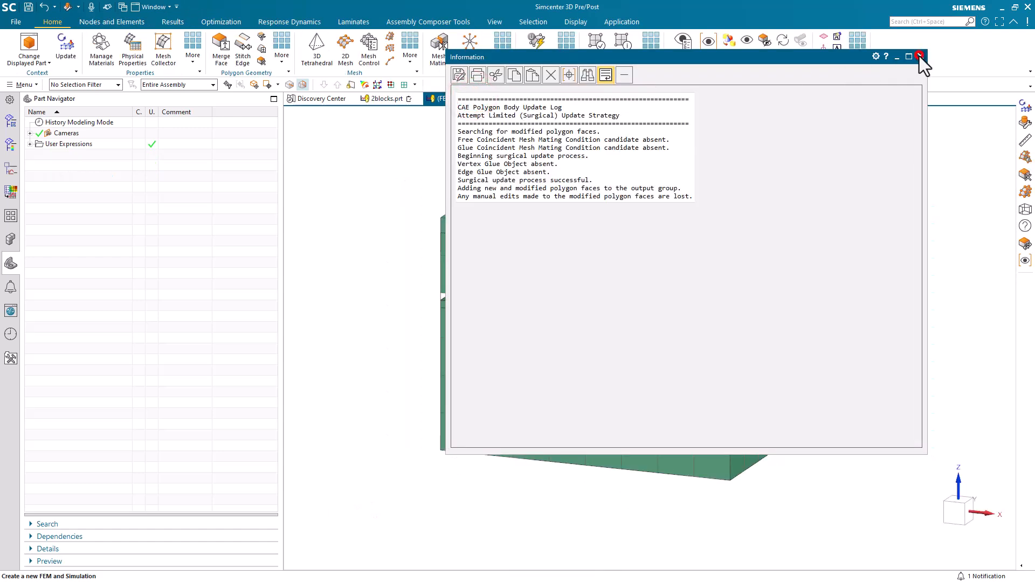
Step: Update the mesh to the changed geometry and return to 2blocks_sim1.sim
click(919, 56)
click(68, 53)
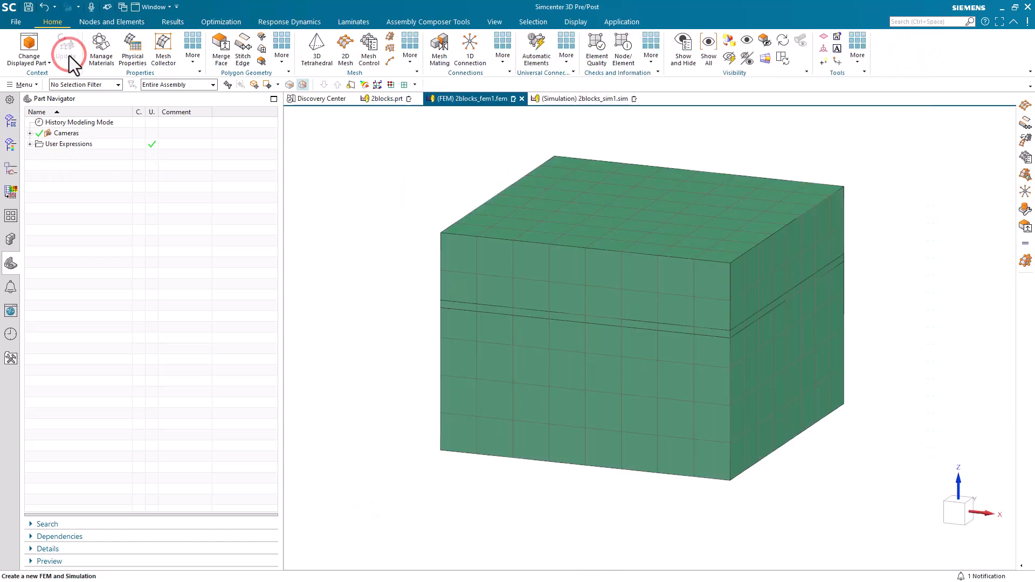
click(574, 100)
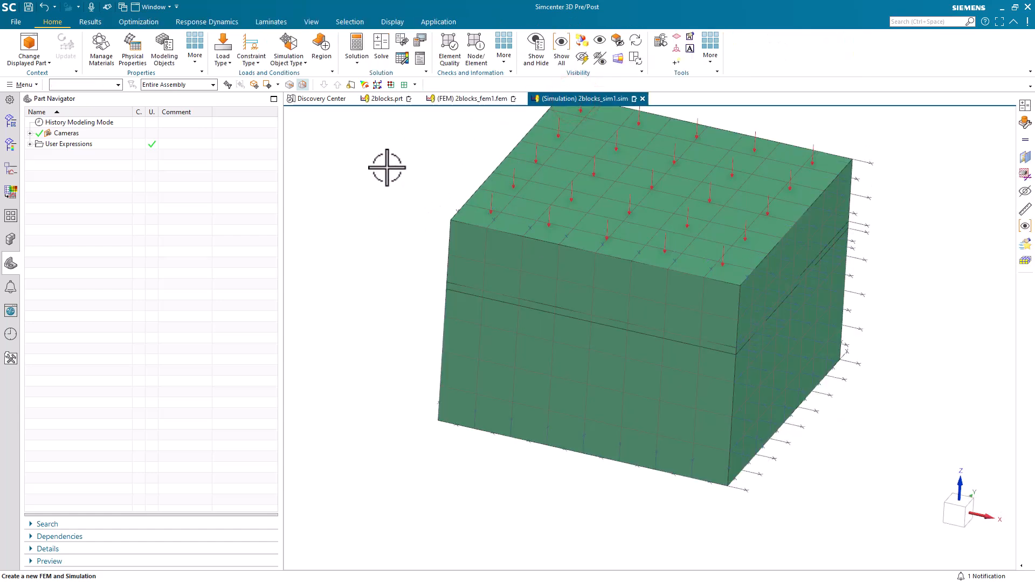
Step: Solve solution 401 and view its Nastran Time Step Convergence chart
click(381, 44)
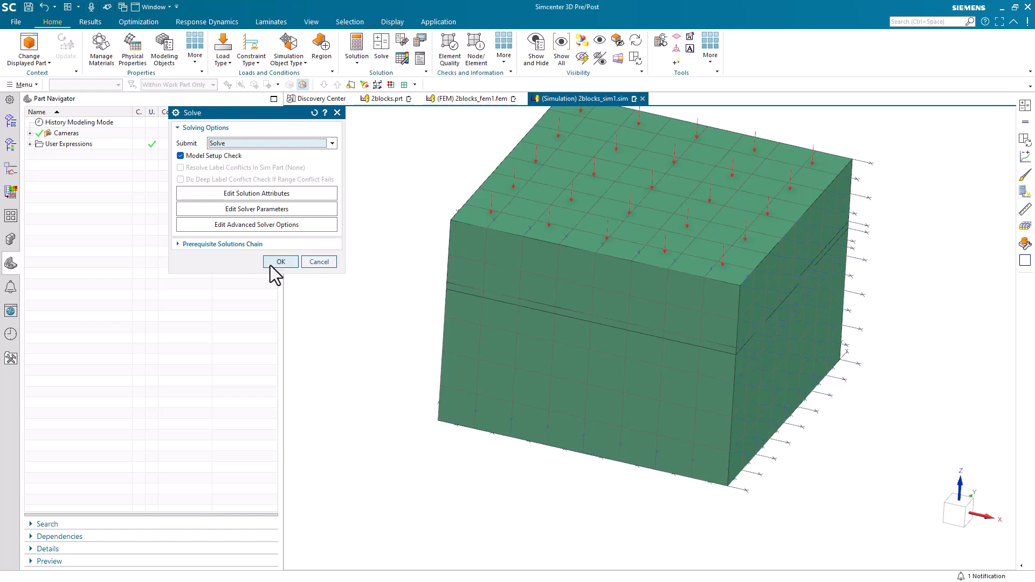
click(271, 265)
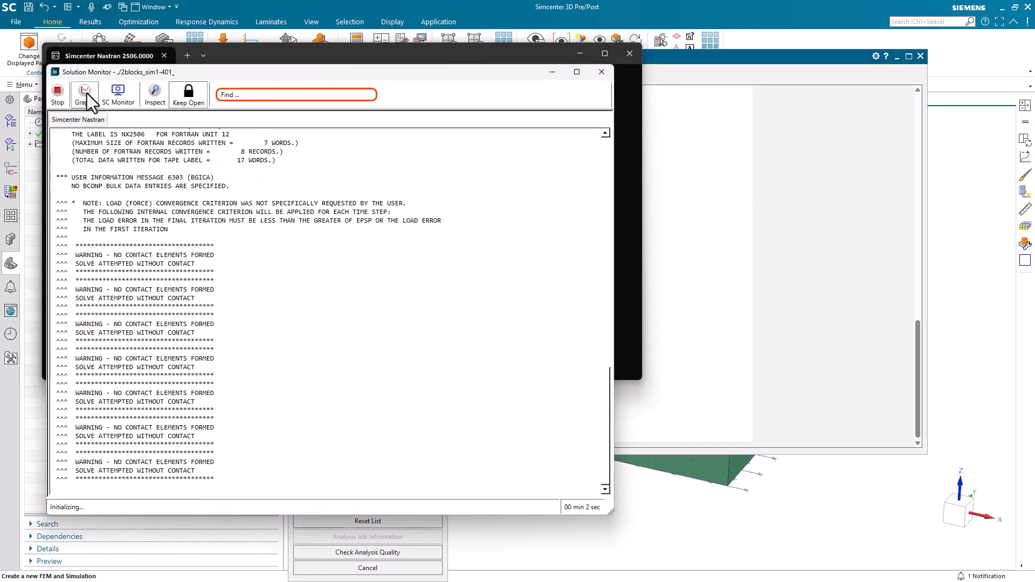
click(85, 93)
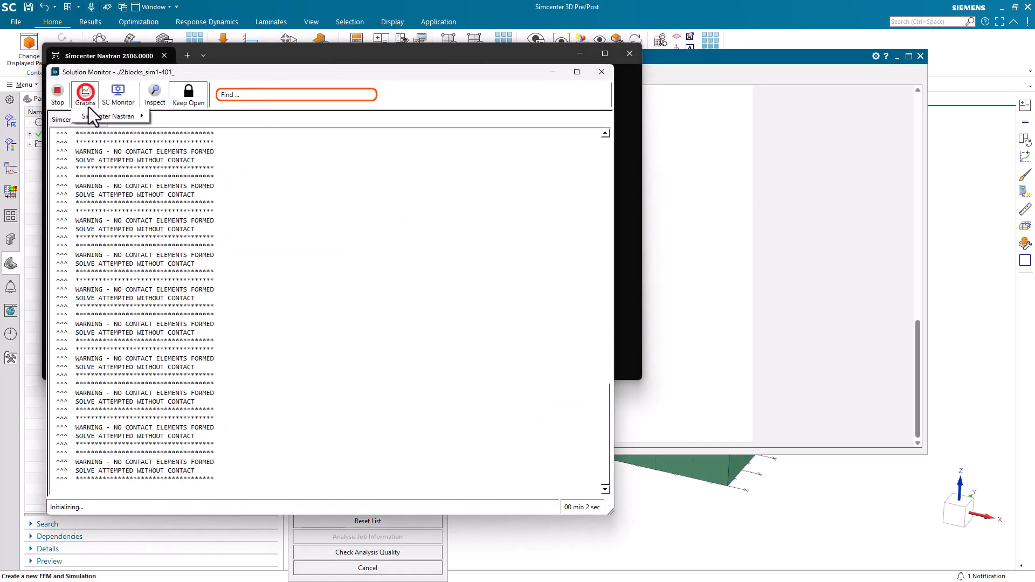
mouse_move(95, 115)
click(175, 119)
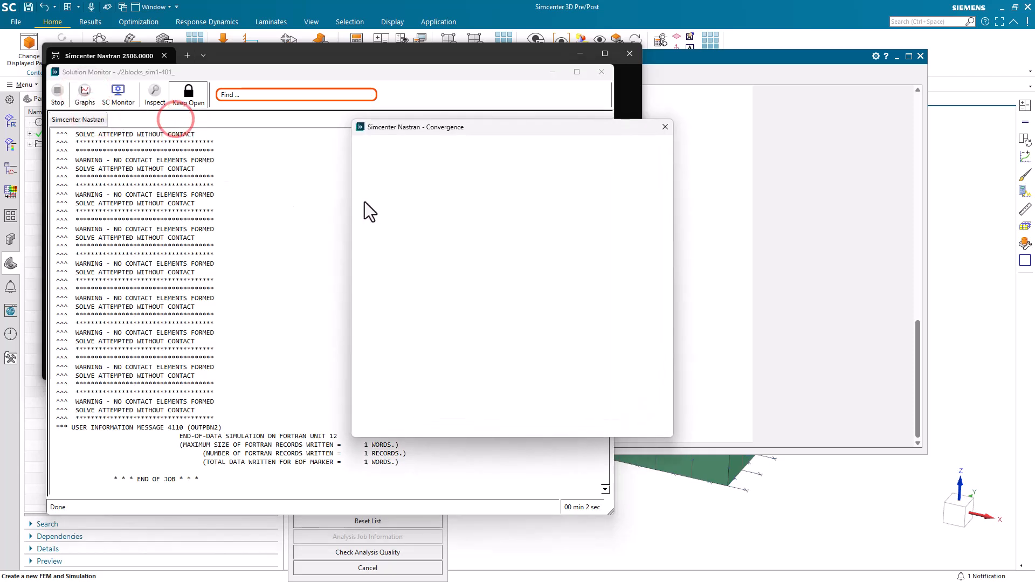
click(596, 147)
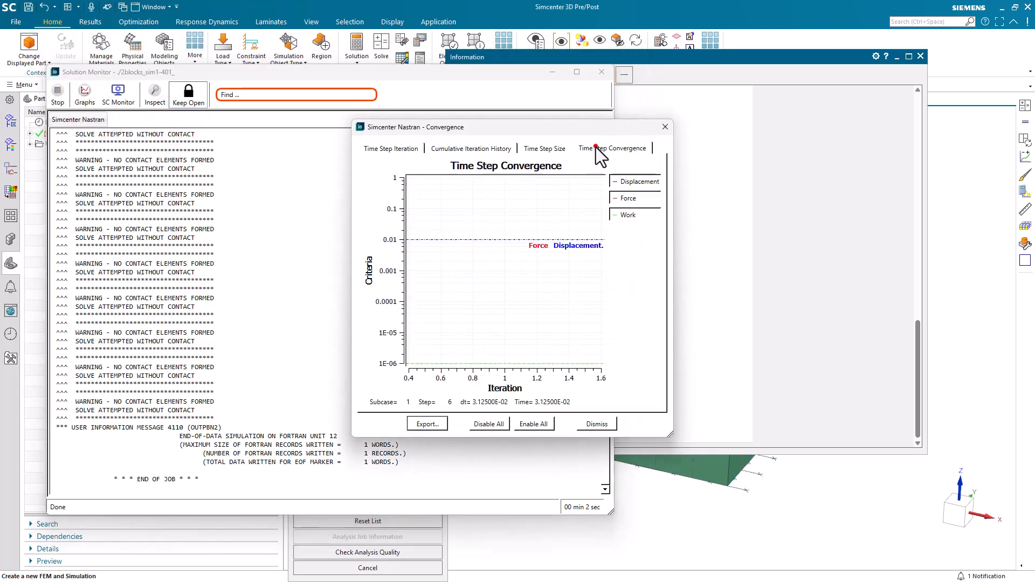
Step: Close the convergence charts, solution monitor, information log and analysis job monitor
click(600, 425)
click(601, 73)
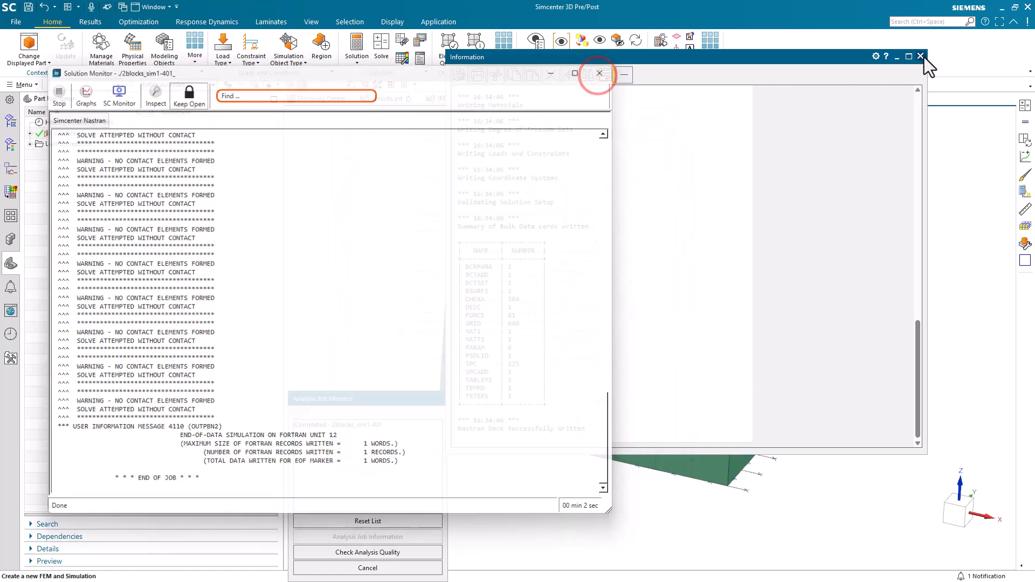
click(920, 56)
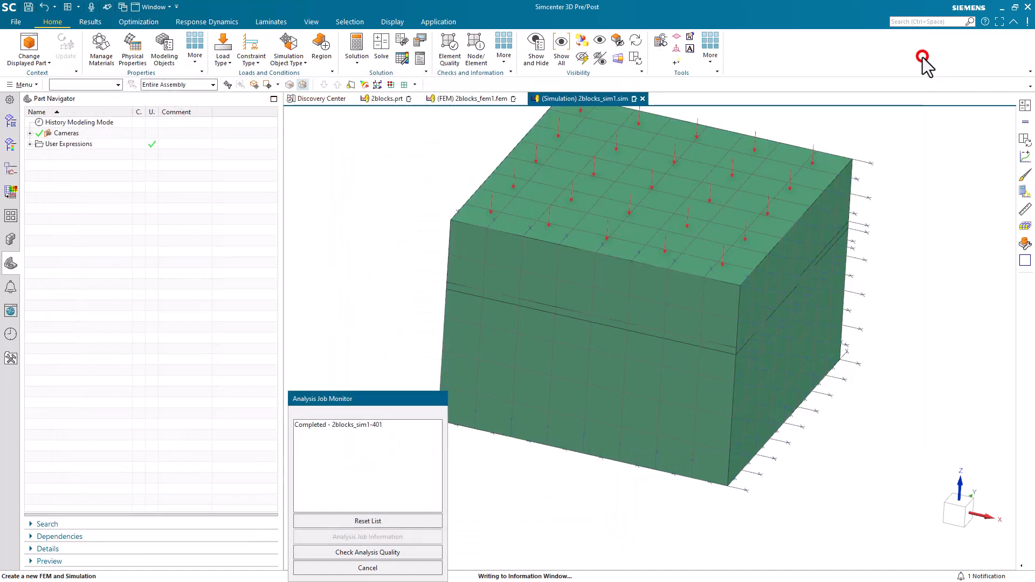
click(413, 568)
Step: Plot Increment 1's nodal displacement, which is 0 in everywhere, then return to the simulation setup
click(10, 145)
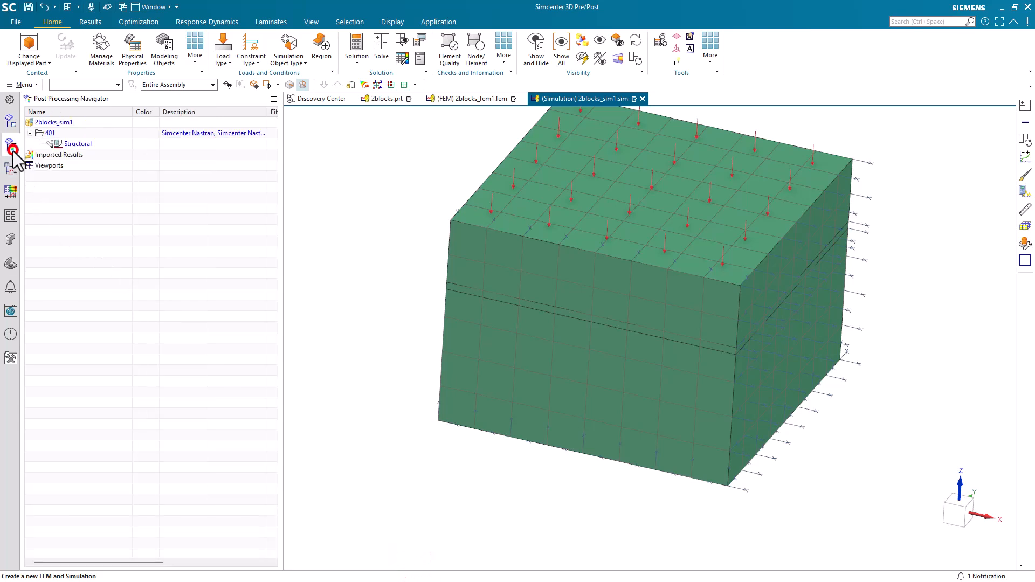
click(10, 121)
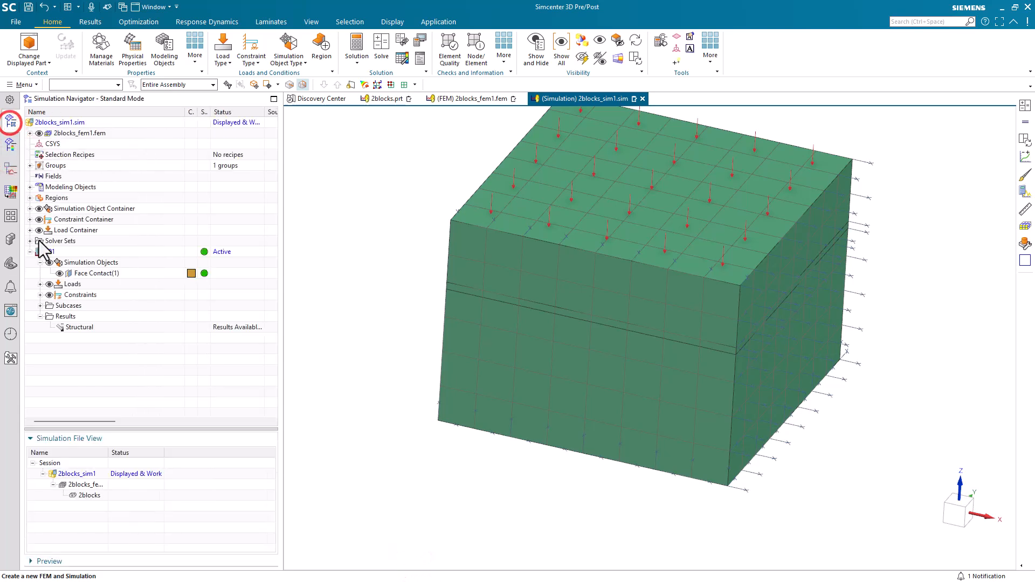
click(82, 325)
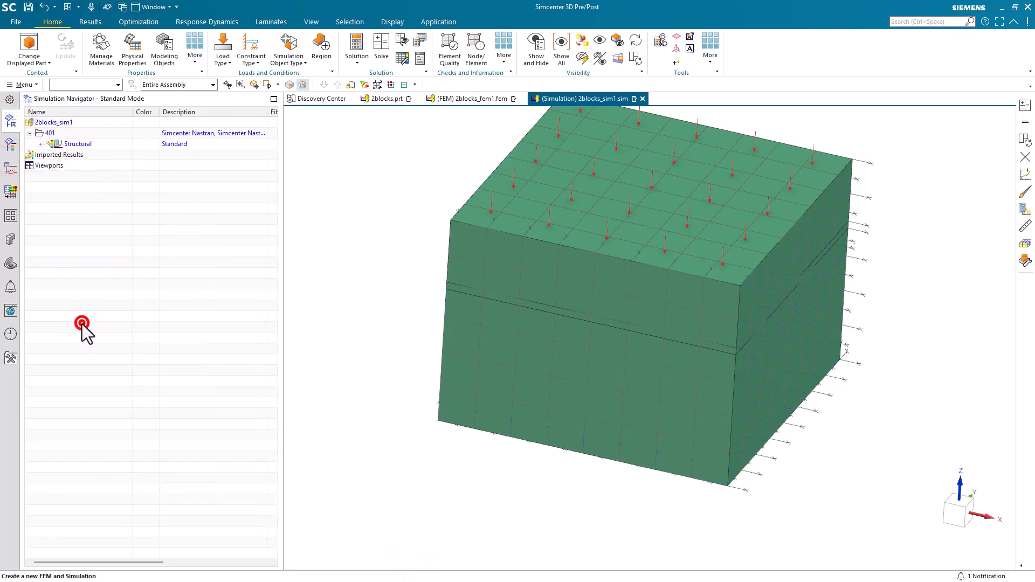
click(42, 144)
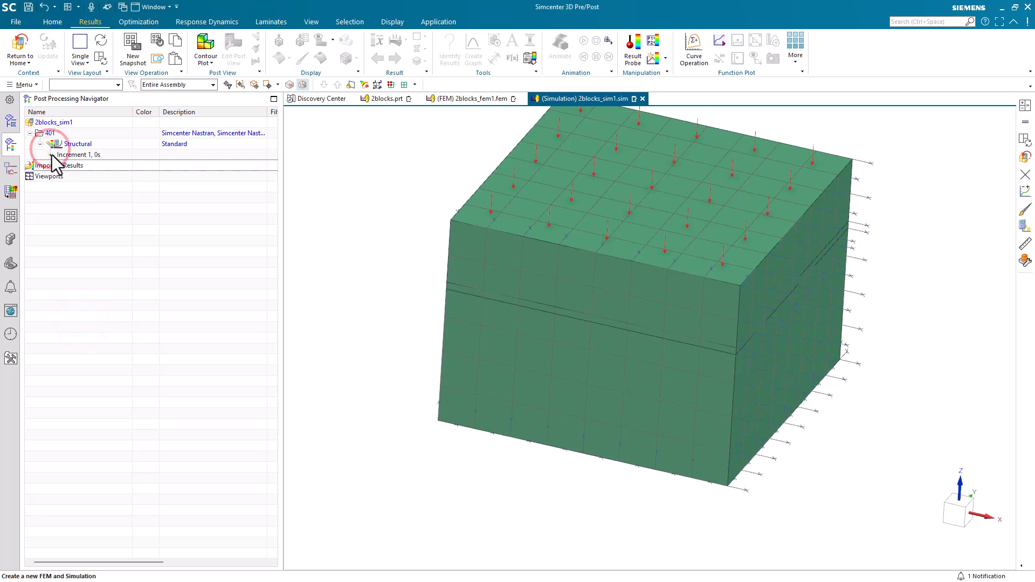
click(50, 154)
double_click(95, 164)
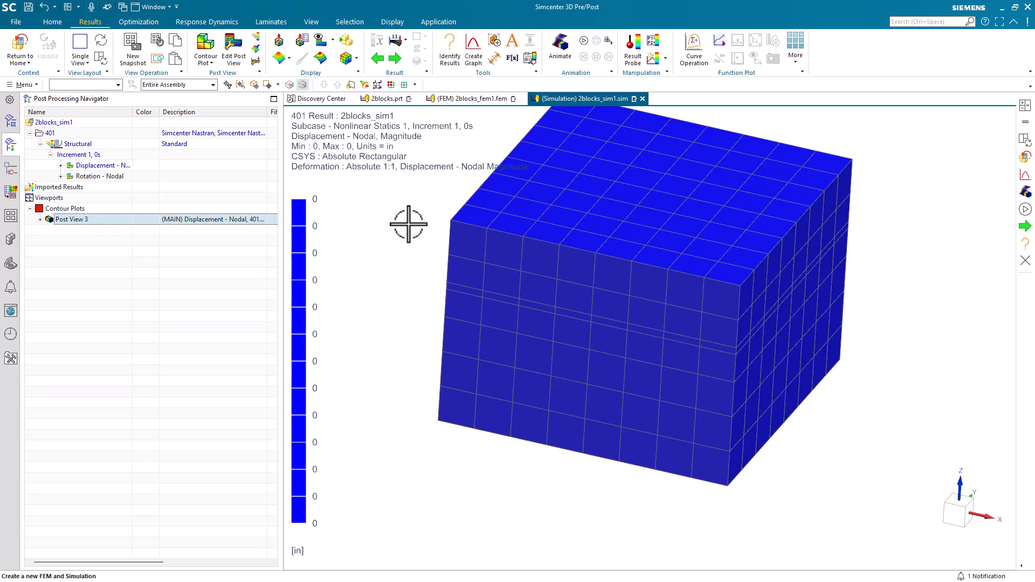
click(22, 47)
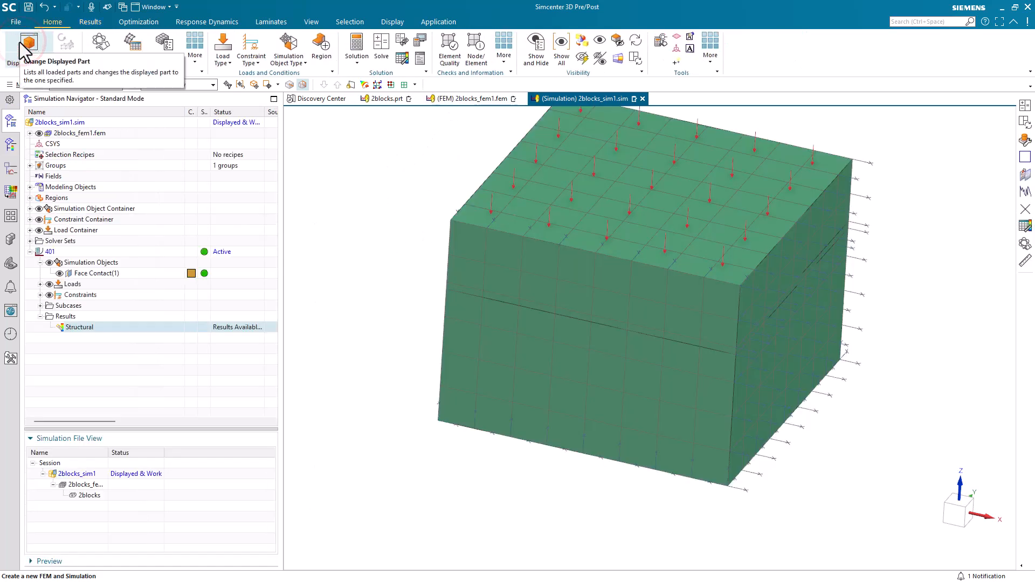
Step: Change Face Contact(1)'s Min Search Distance to -.11 in and apply it
click(76, 271)
double_click(77, 271)
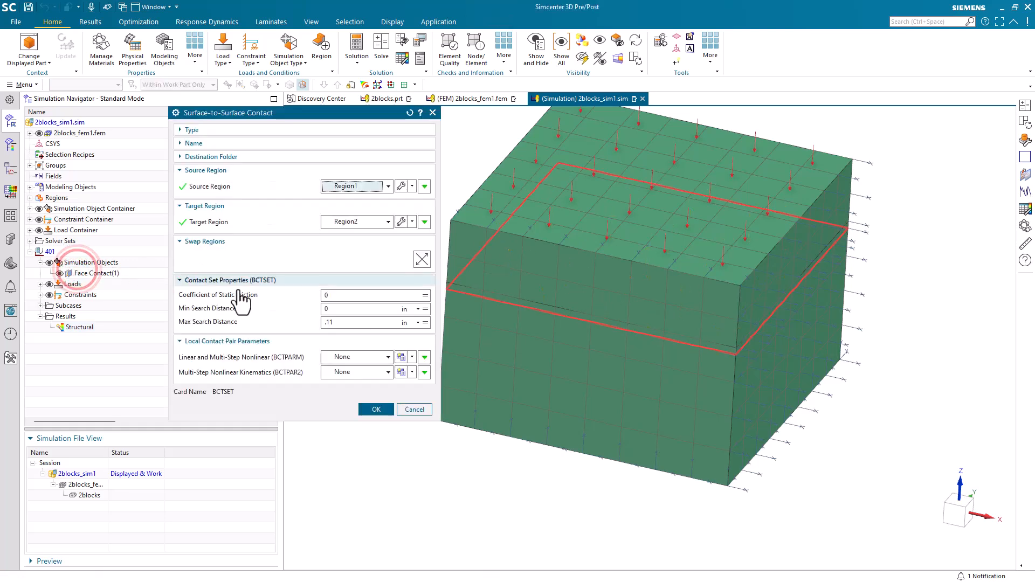
click(332, 309)
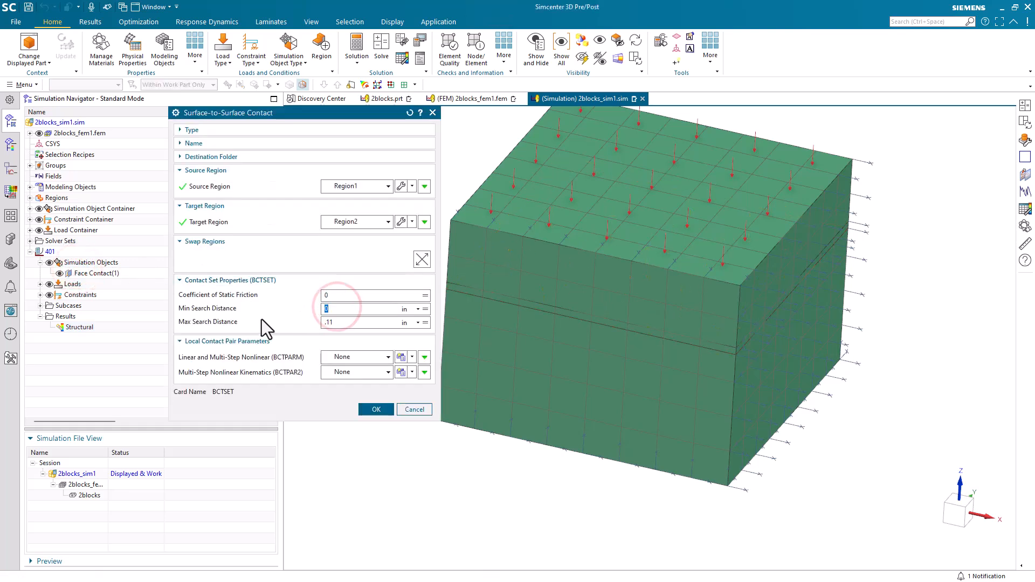
text(-)
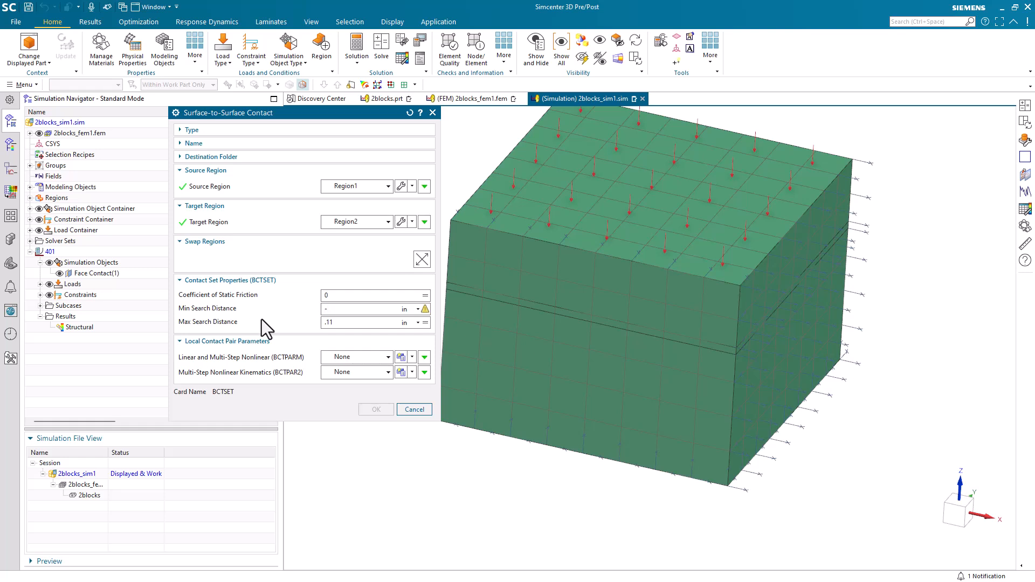
text(.11)
click(375, 411)
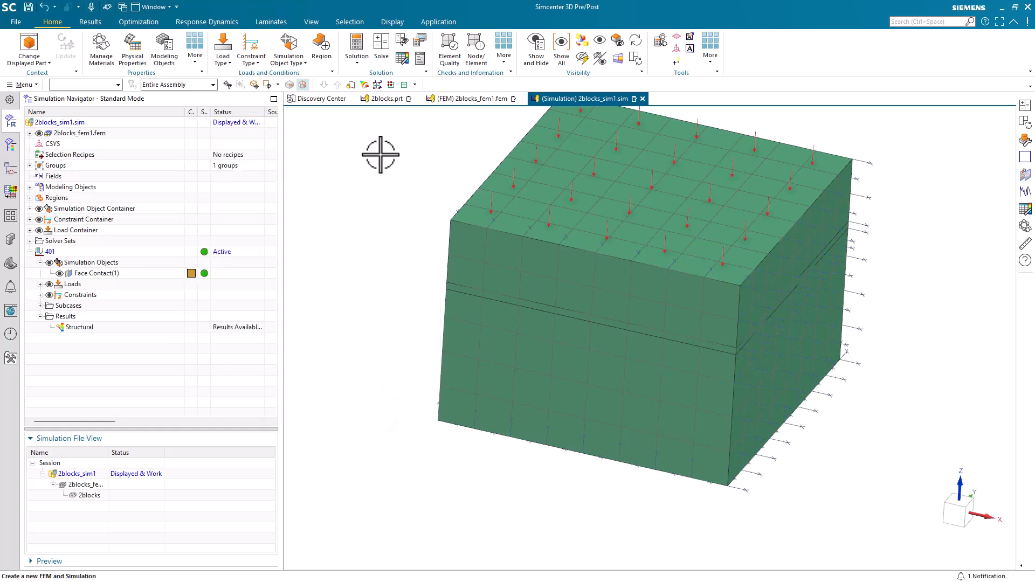
Step: Solve solution 401 again and view its Time Step Convergence chart
click(382, 46)
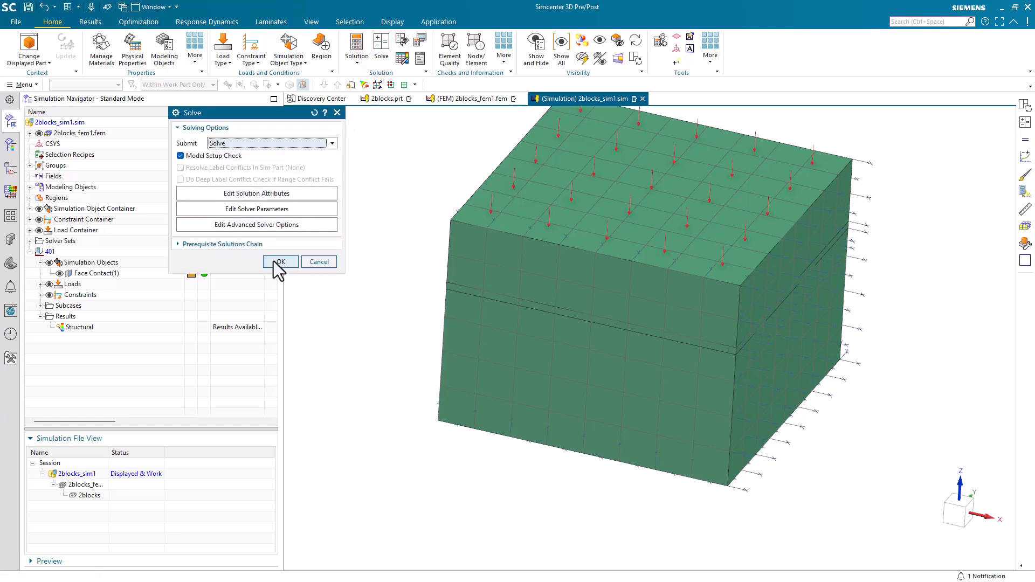
click(274, 261)
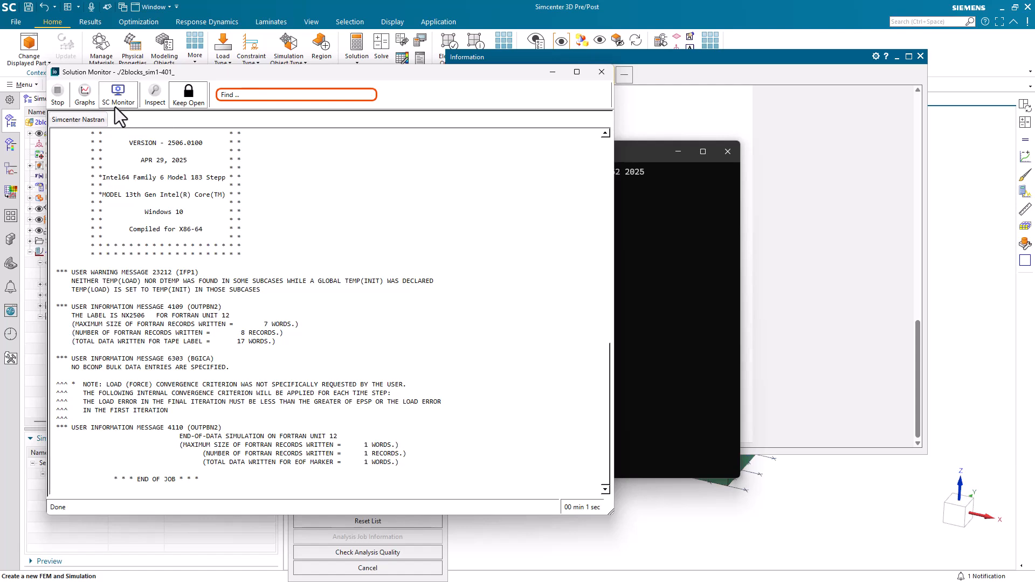
click(87, 92)
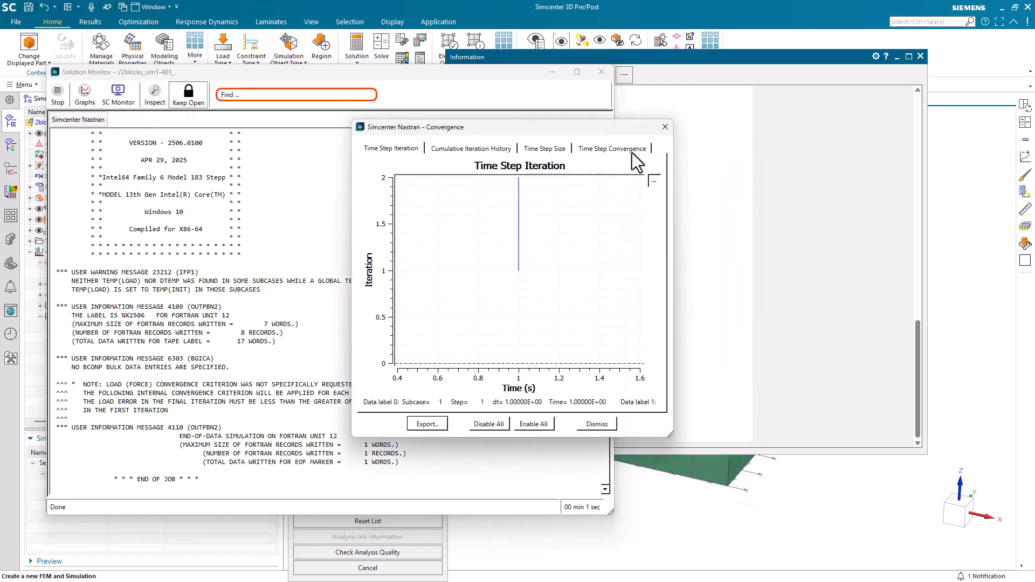
click(632, 154)
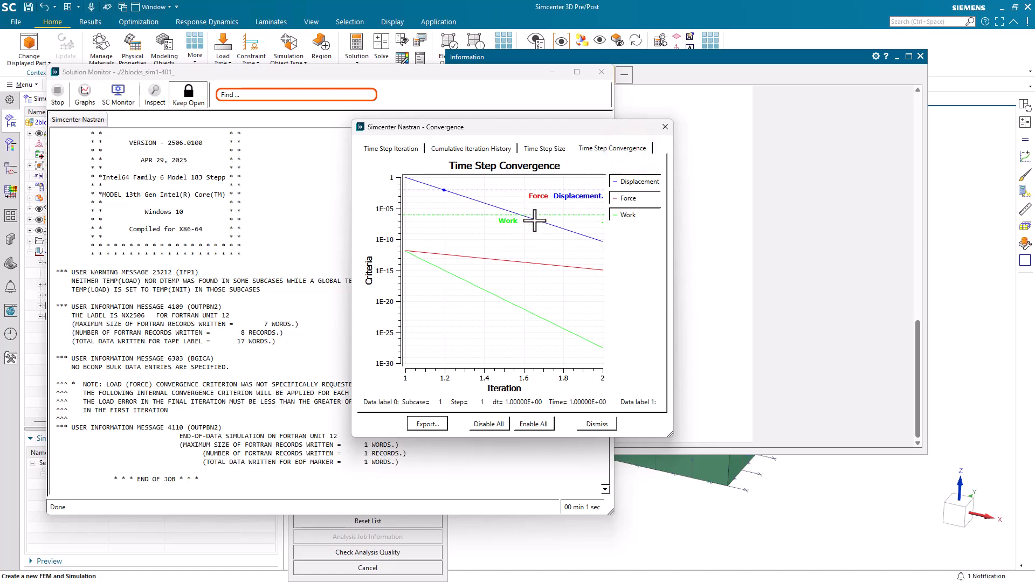
Step: Close the convergence charts, solution monitor and solve information log
click(597, 424)
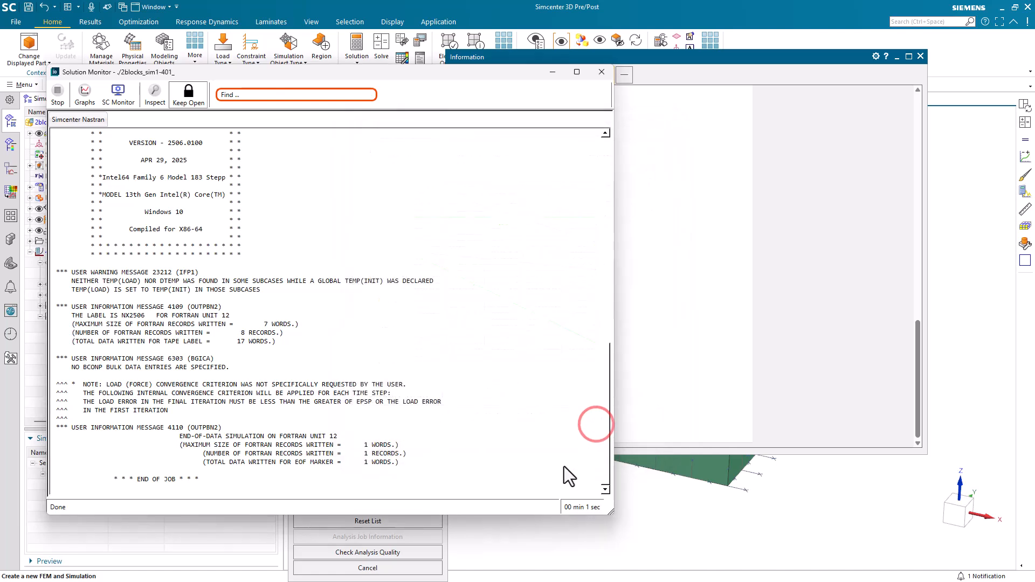
click(426, 571)
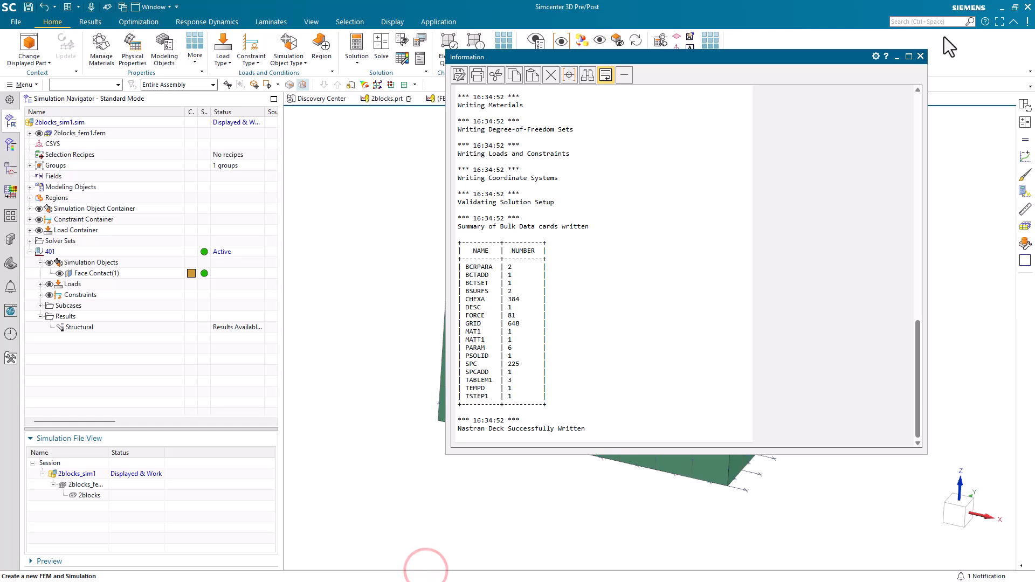
click(921, 56)
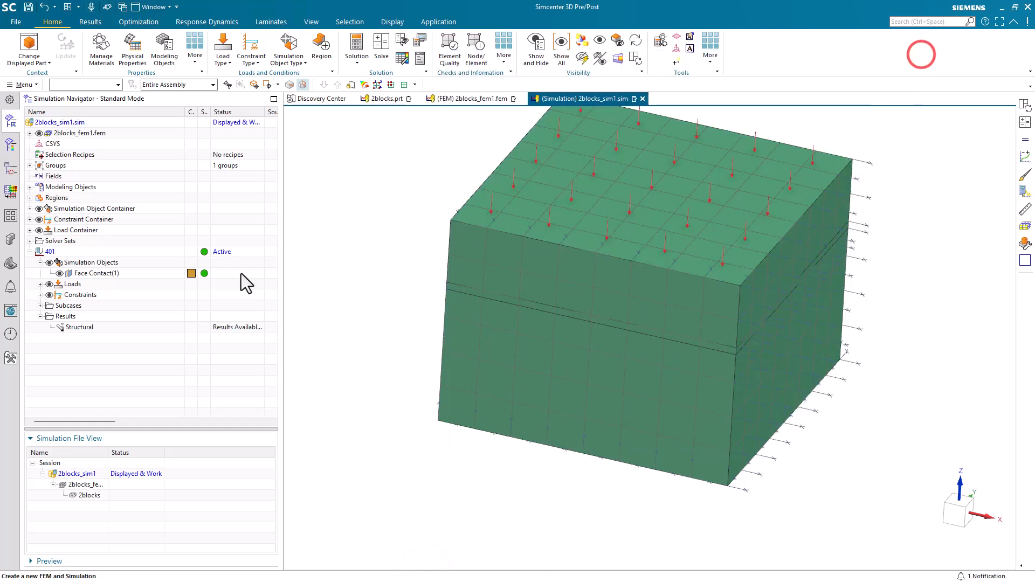
Step: Plot Increment 1's nodal displacement (up to 0.1 in), then the Contact Force magnitude (3.75–15.93 lbf)
double_click(73, 327)
click(41, 144)
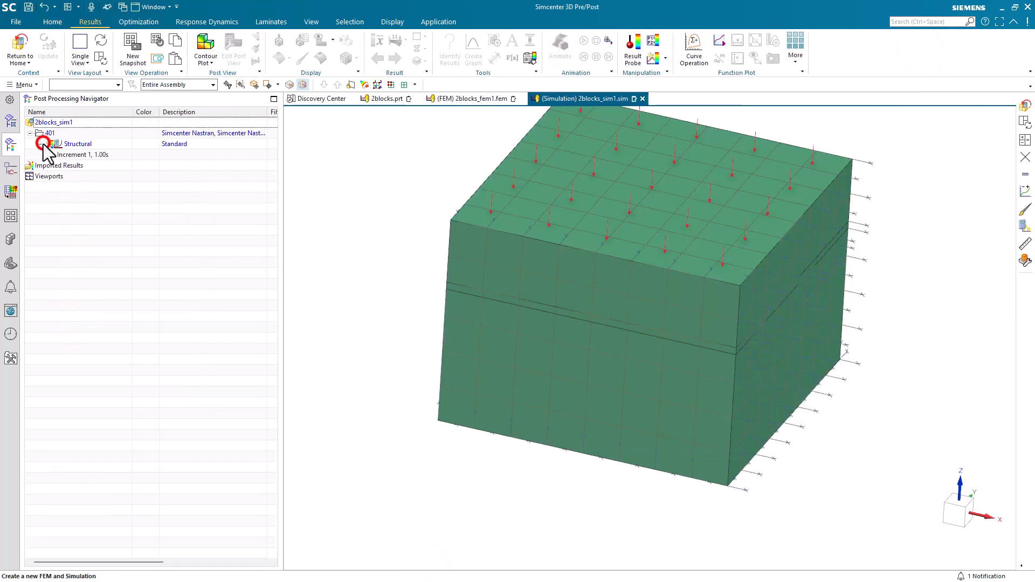
click(51, 155)
double_click(93, 165)
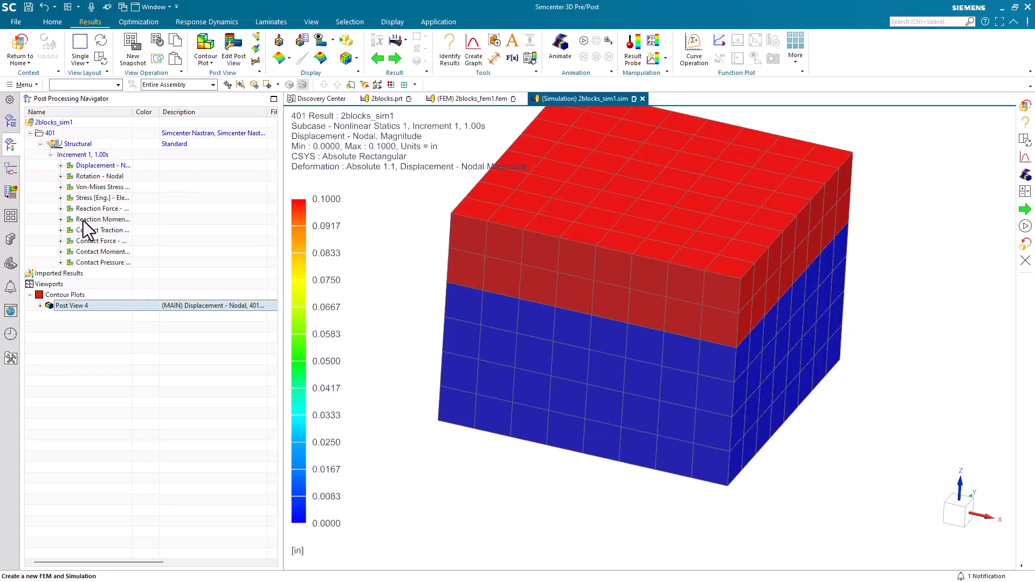
click(61, 241)
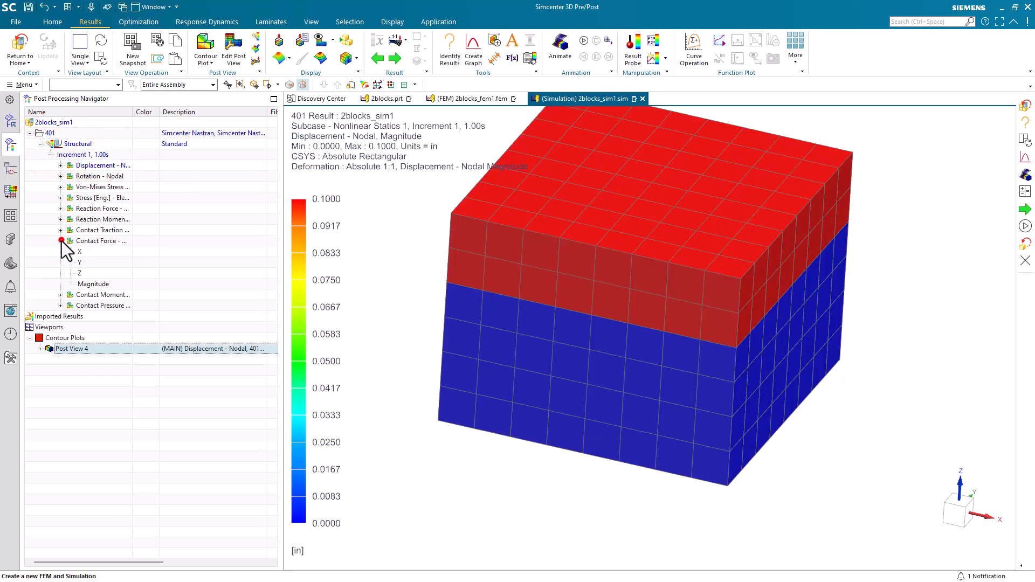
double_click(92, 284)
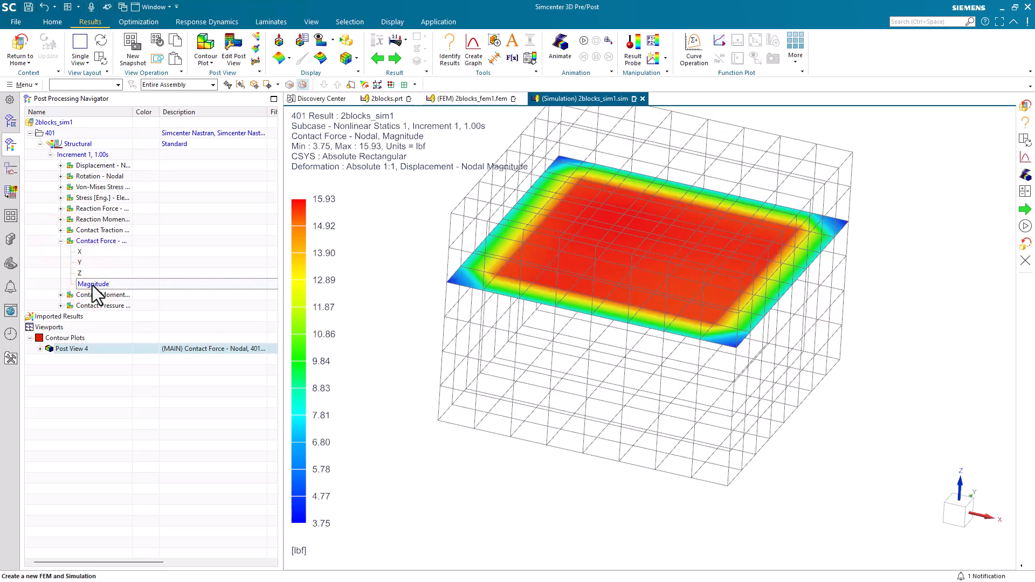